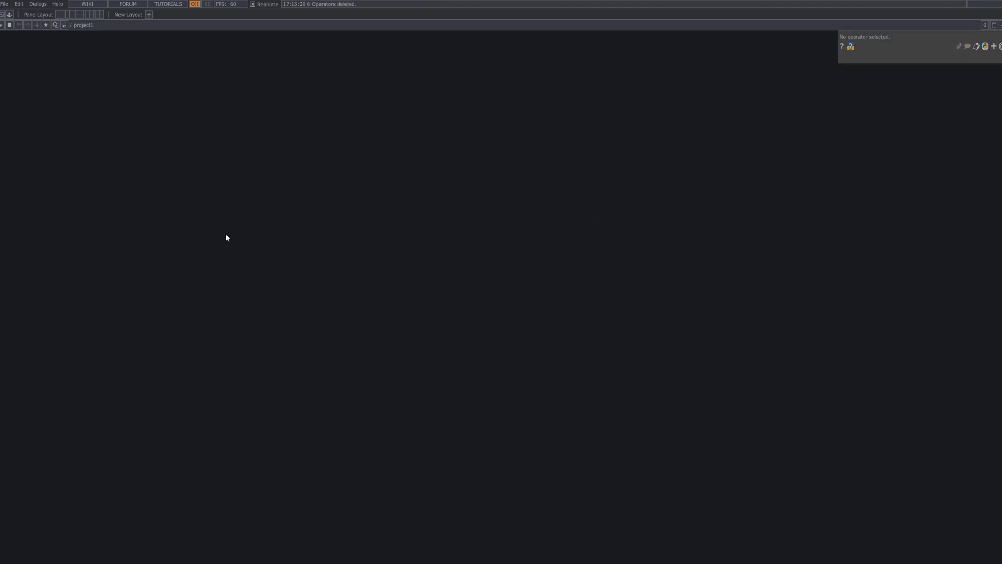
# Add a Movie File In TOP to the empty network, load xtal.mp4 into it, and move the node to the network's left side.
pyautogui.press('Tab')
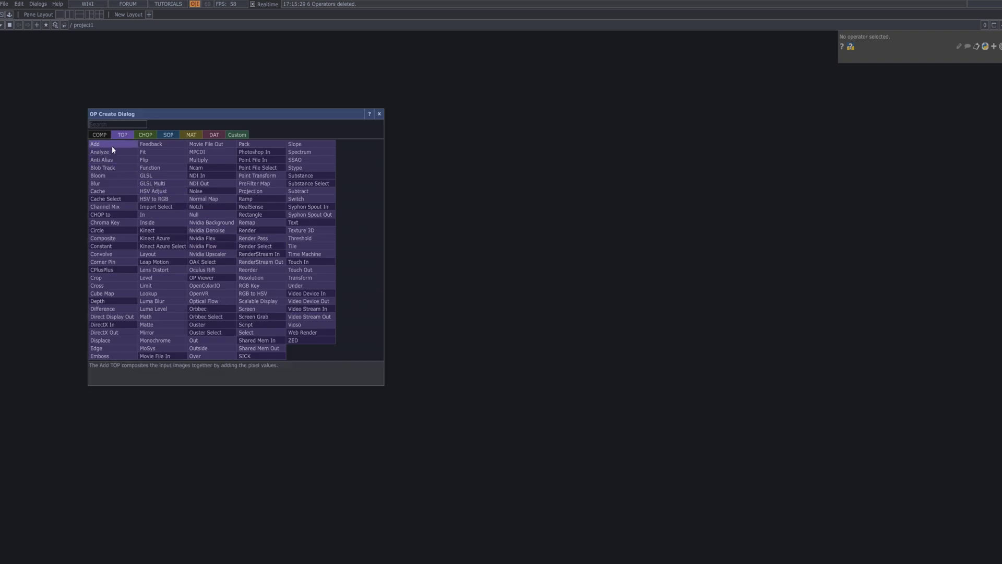
pyautogui.write('mo')
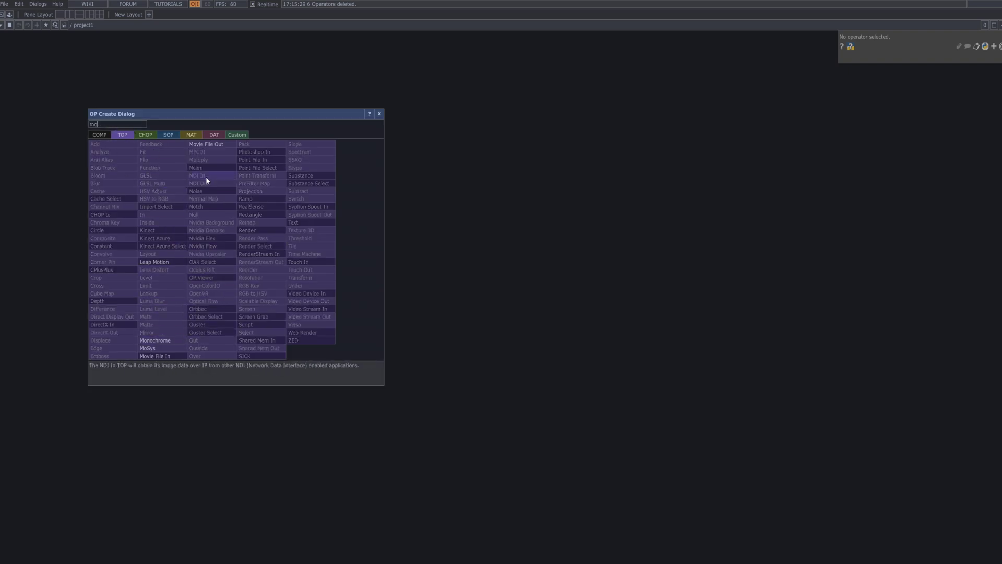
pyautogui.click(165, 355)
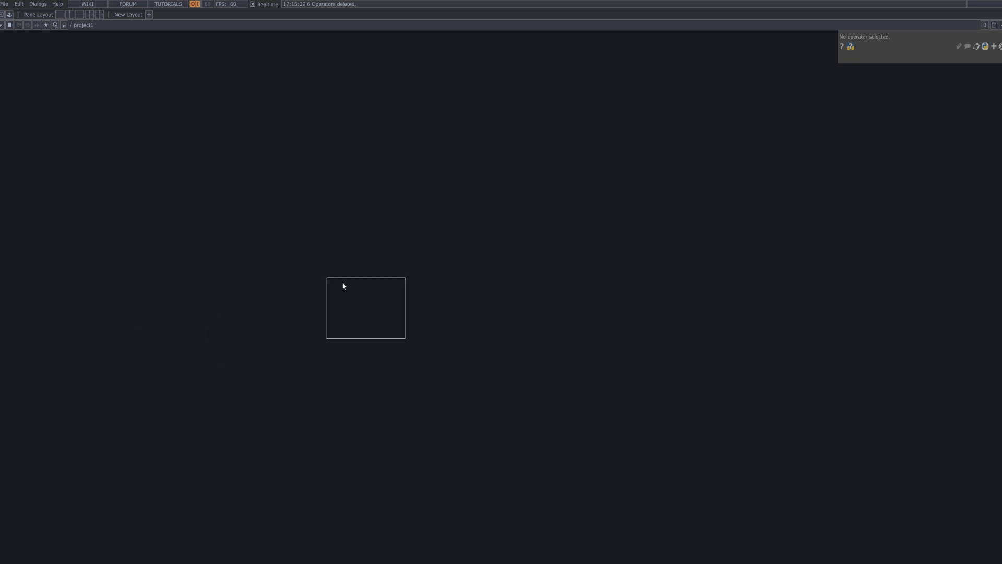
pyautogui.click(292, 240)
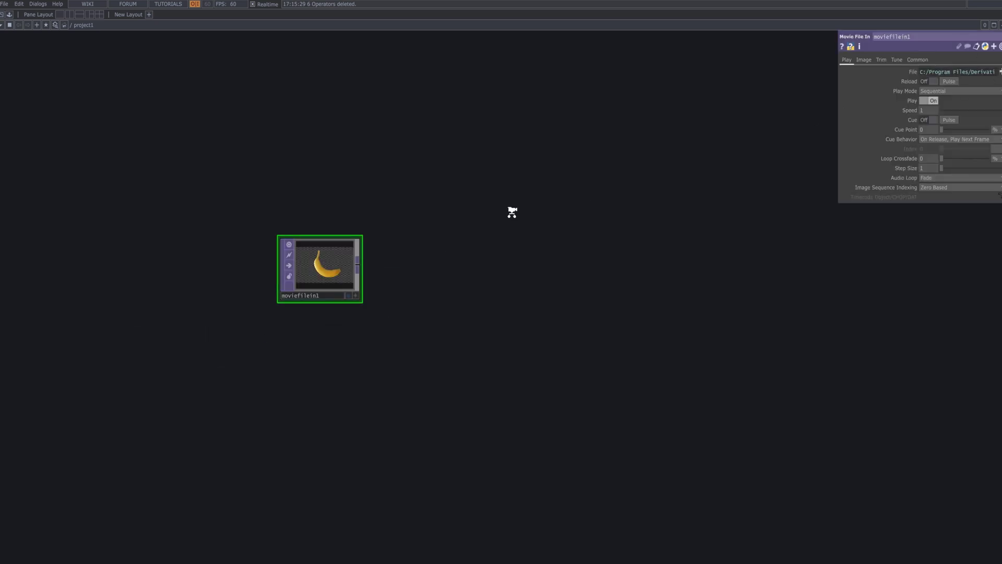
pyautogui.scroll(-2, 519, 282)
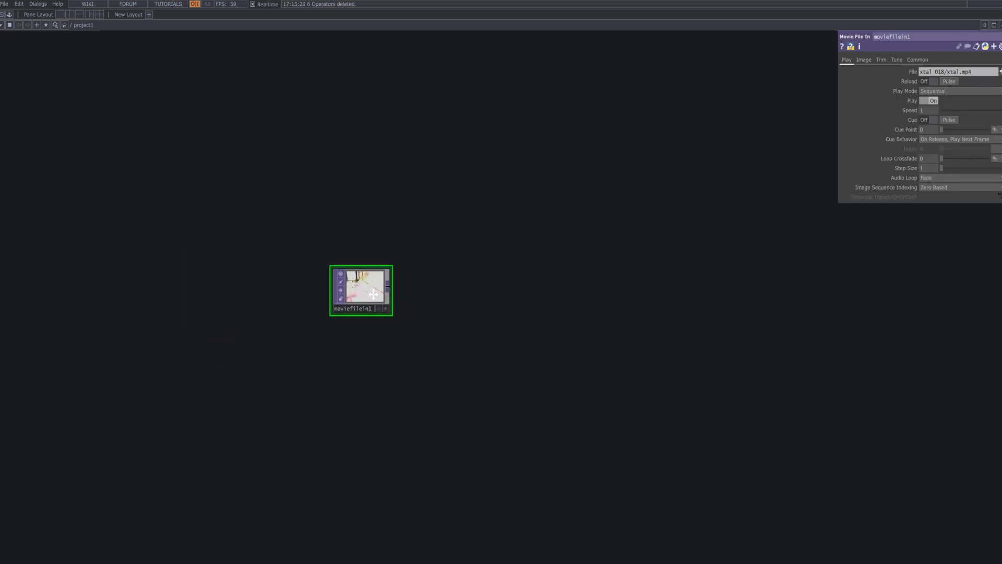
pyautogui.moveTo(373, 294); pyautogui.dragTo(217, 270)
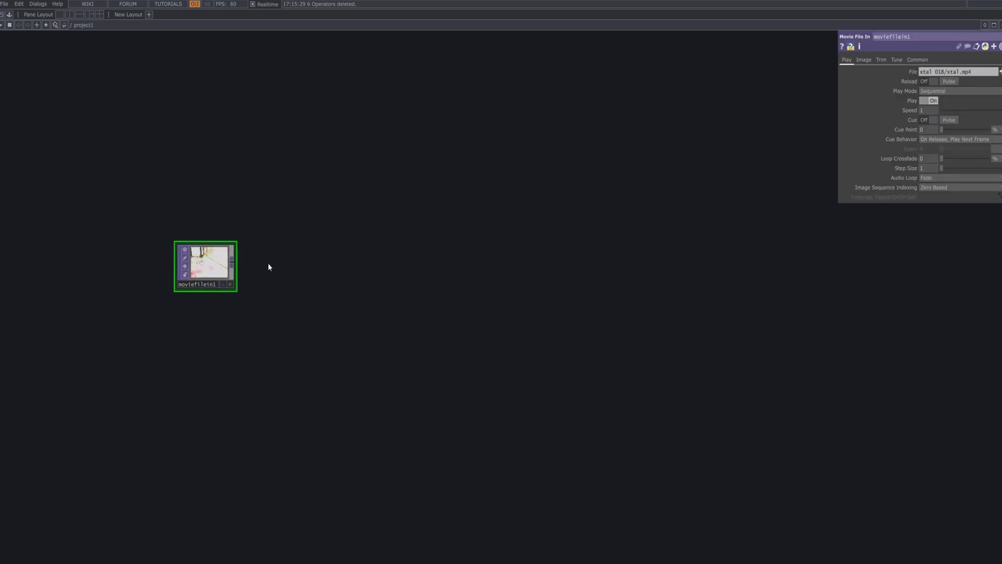
# Add a Texture 3D TOP fed by the movie node and set its Cache Size to 128.
pyautogui.click(232, 265)
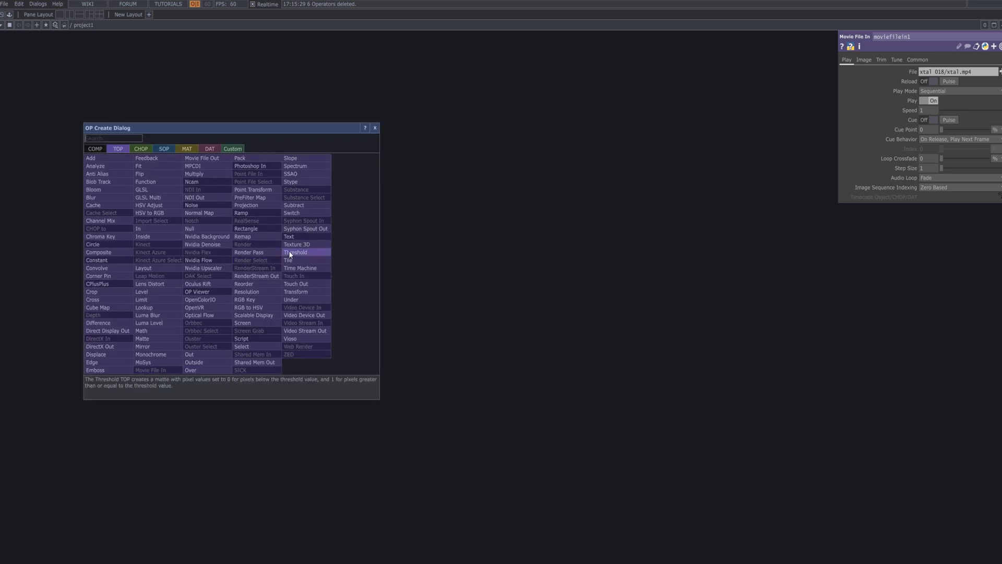
pyautogui.write('te')
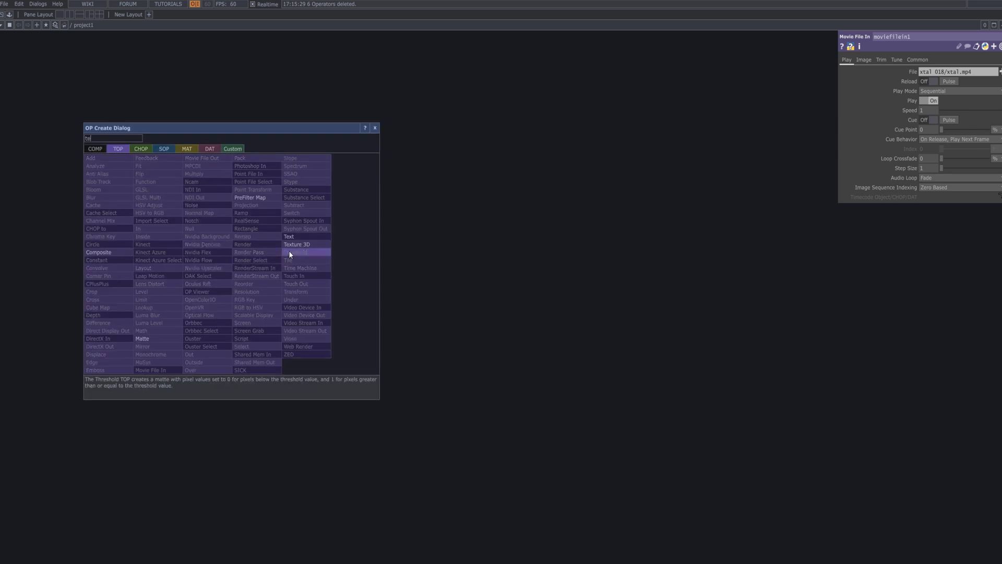
pyautogui.write('x3d')
pyautogui.click(320, 244)
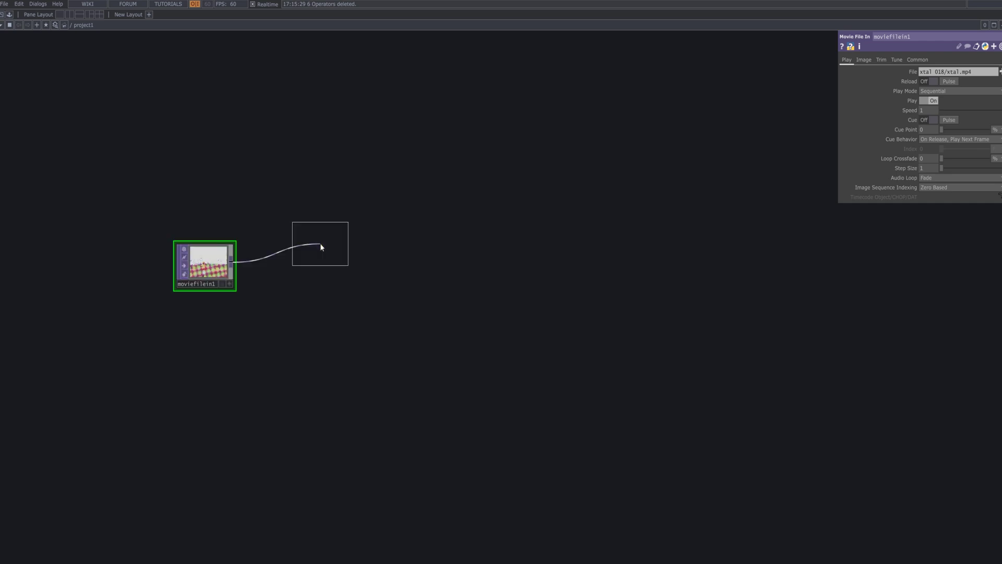
pyautogui.click(376, 164)
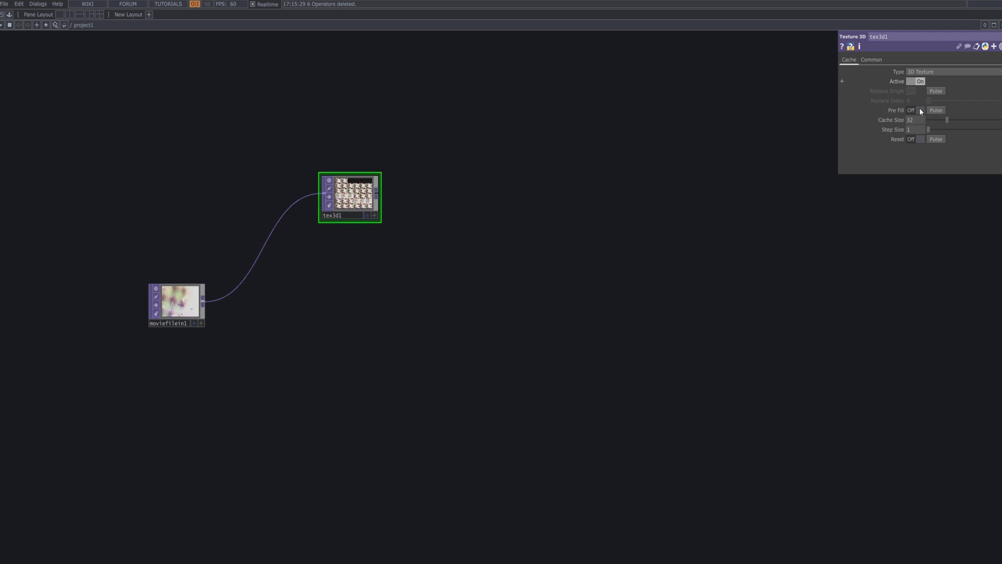
pyautogui.moveTo(946, 120); pyautogui.dragTo(1001, 121)
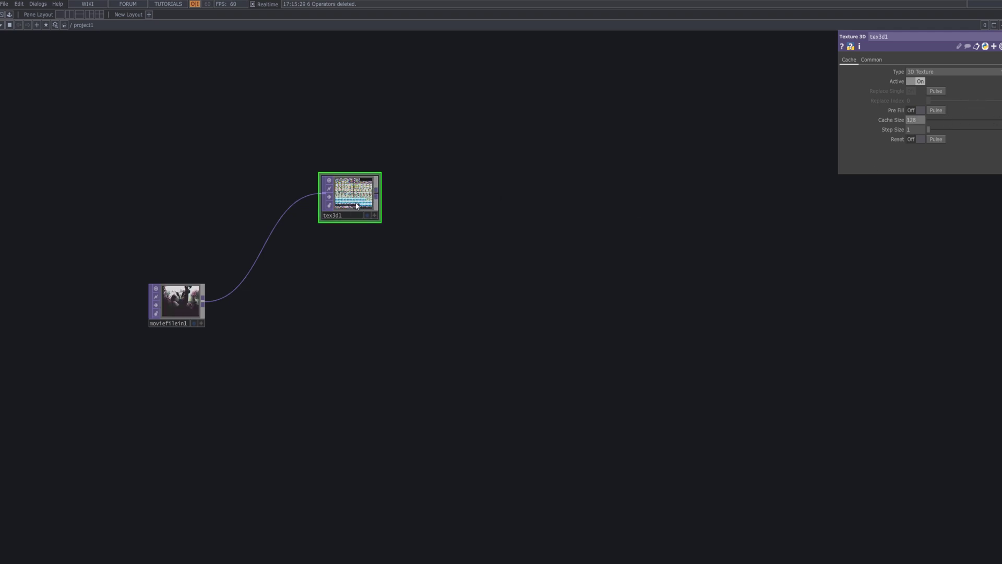
# Add a Time Machine TOP after the Texture 3D node, connected to its output.
pyautogui.rightClick(377, 197)
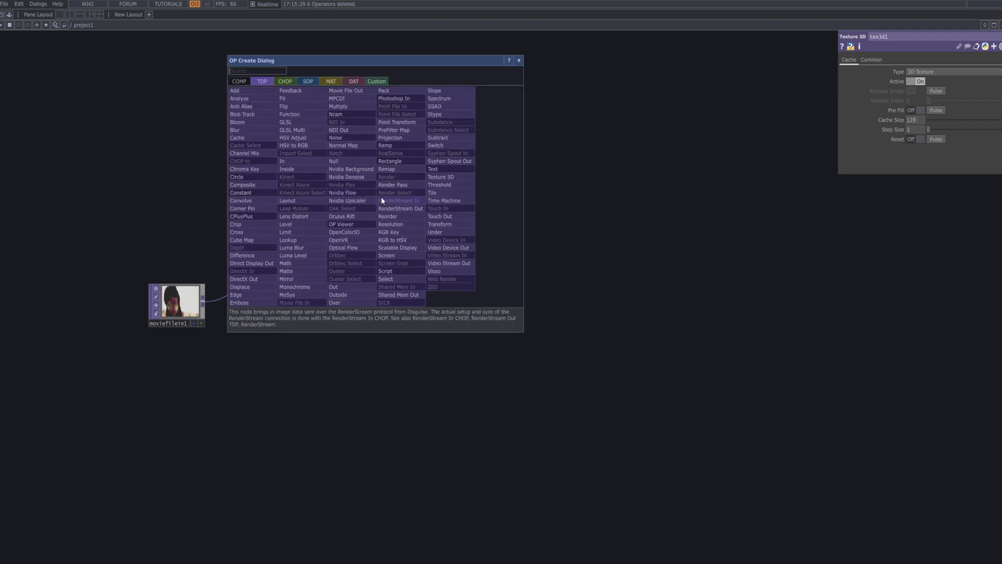
pyautogui.write('tima')
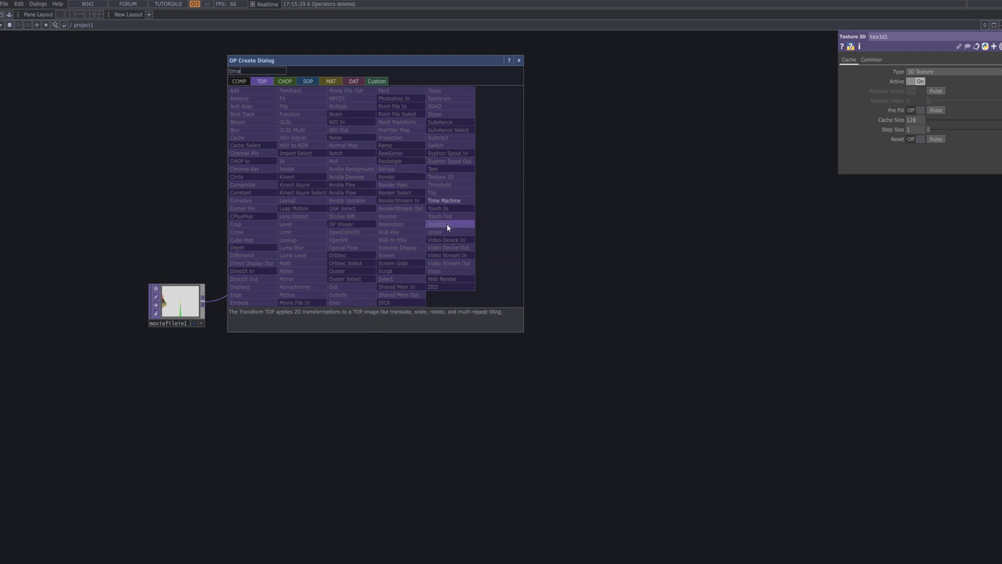
pyautogui.click(444, 201)
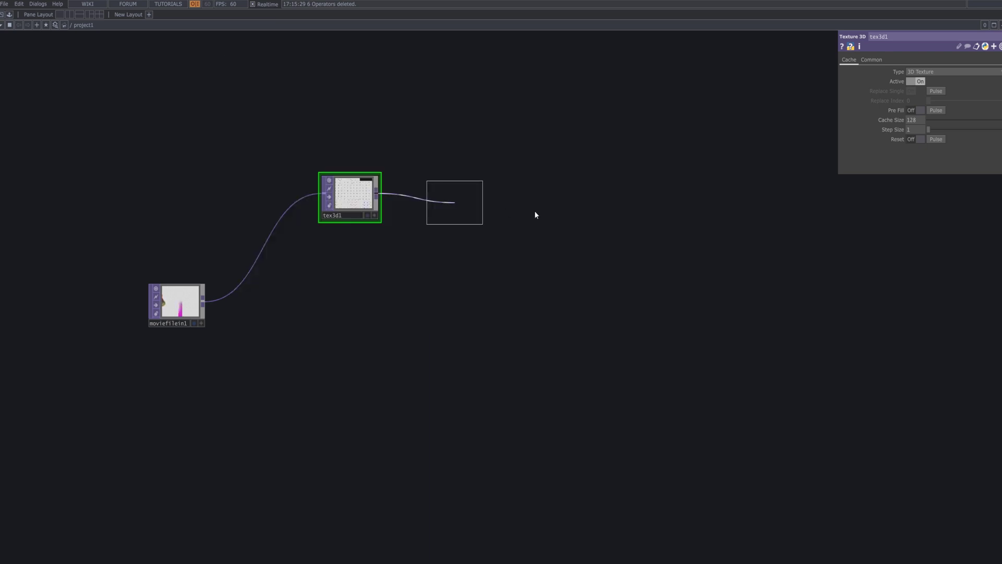
pyautogui.click(452, 196)
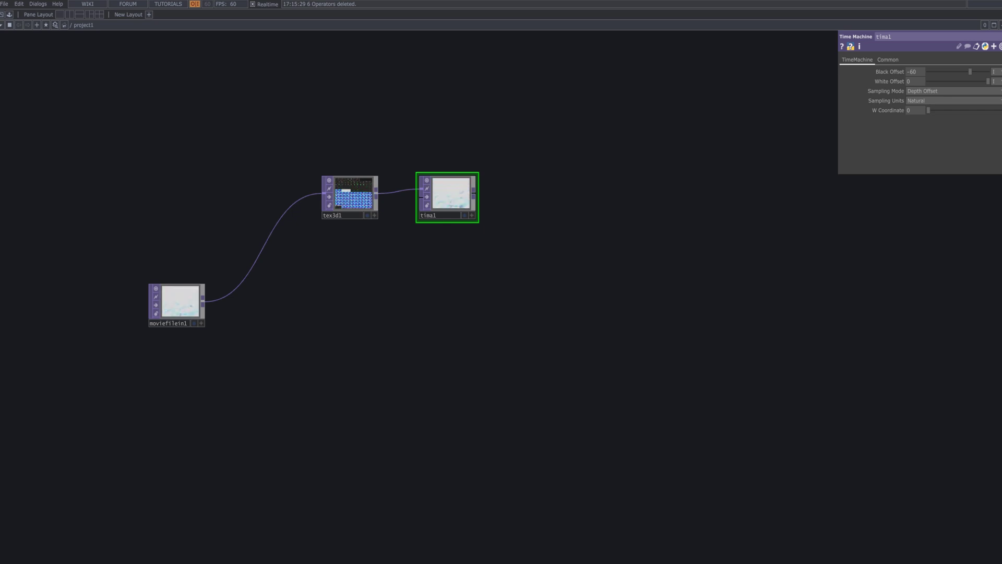
# Set the Time Machine's White Offset to -87 and its Black Offset to 0.
pyautogui.click(915, 81)
pyautogui.write('-87')
pyautogui.press('Return')
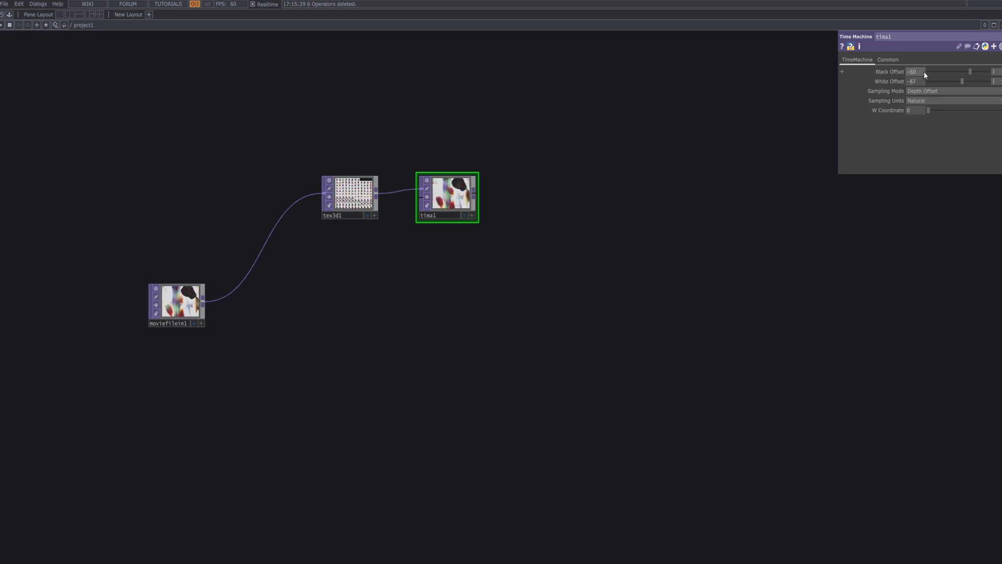
pyautogui.hotkey('ctrl', 'z')
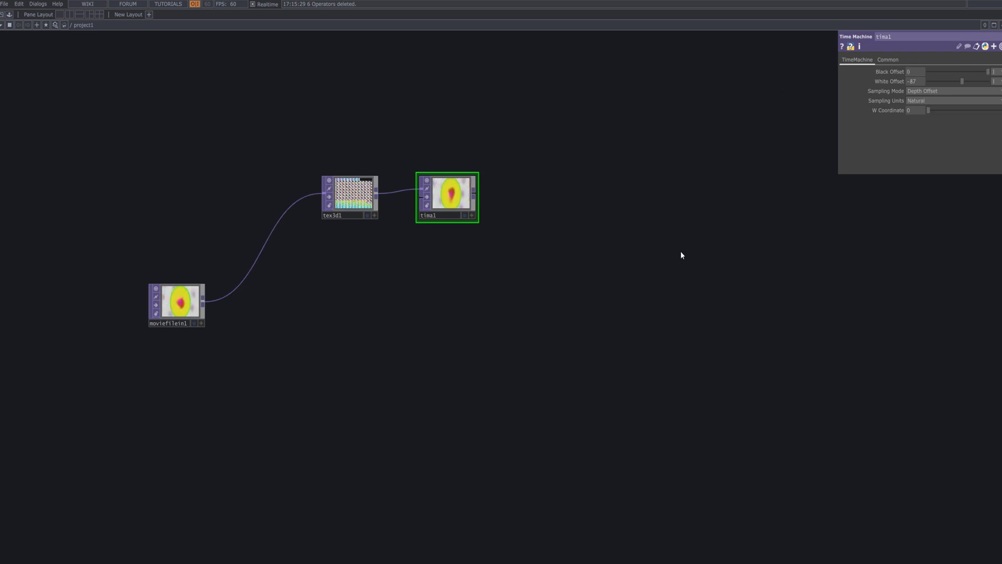
pyautogui.scroll(5, 486, 180)
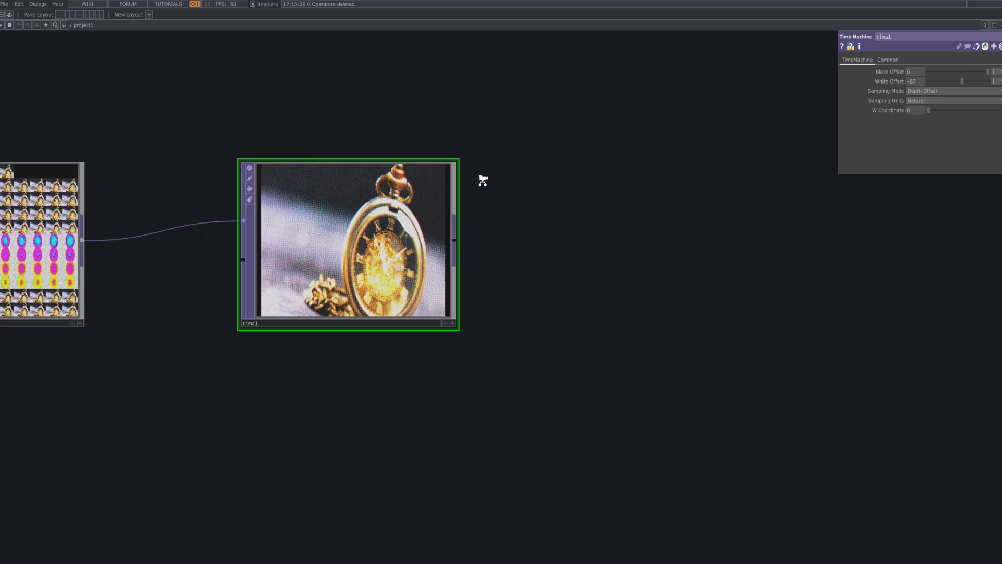
pyautogui.moveTo(530, 178); pyautogui.dragTo(630, 159)
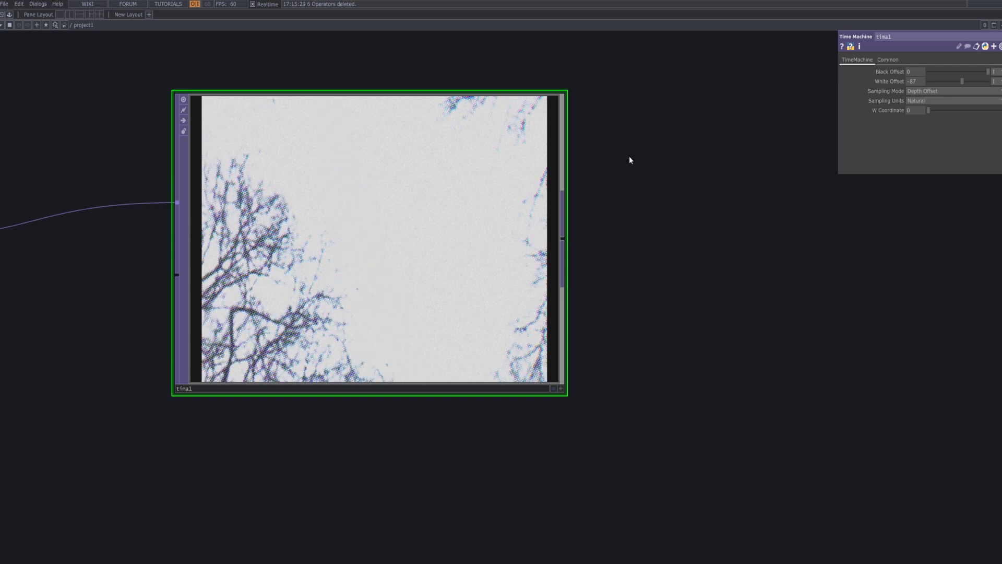
pyautogui.scroll(-5, 628, 156)
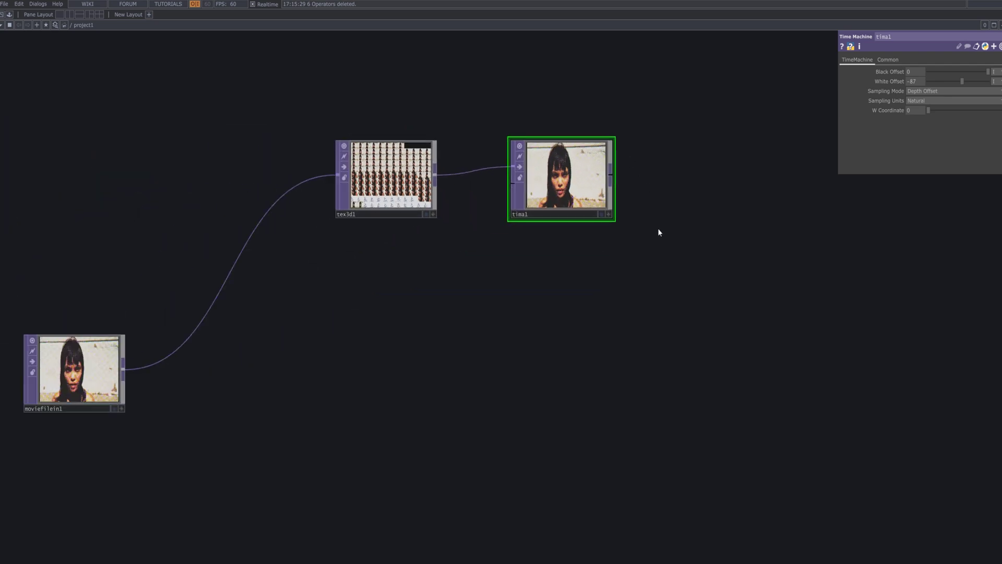
pyautogui.scroll(-3, 660, 317)
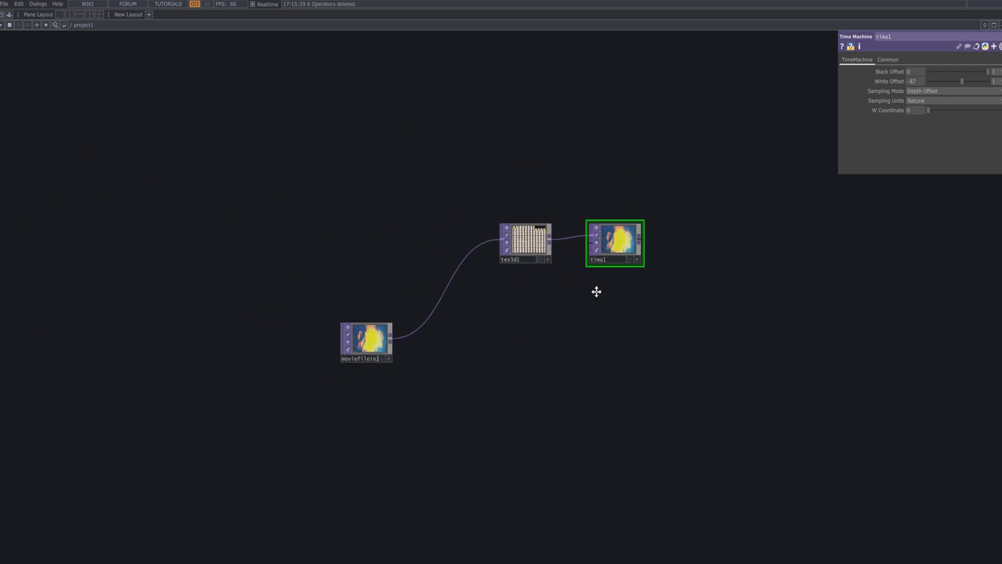
pyautogui.moveTo(595, 291); pyautogui.dragTo(537, 284)
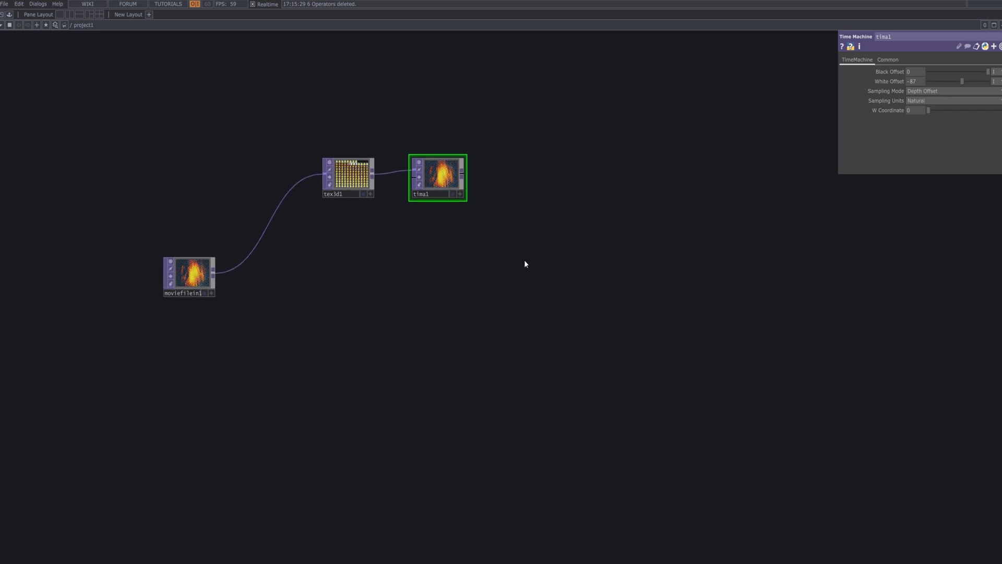
pyautogui.scroll(2, 492, 215)
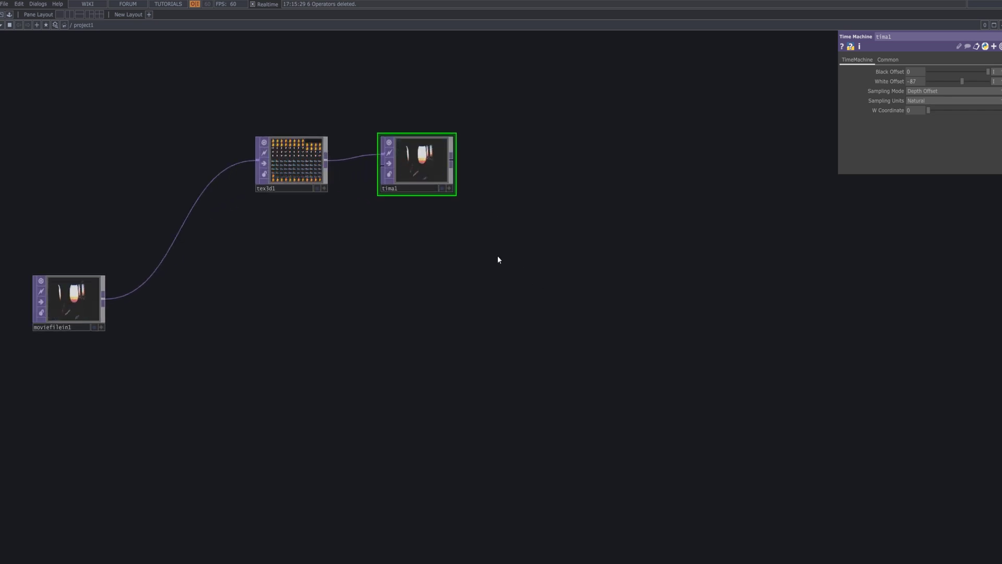
# Add an Edge TOP below the Texture 3D node as a separate branch of the movie, keeping the movie wired directly to Texture 3D.
pyautogui.rightClick(105, 302)
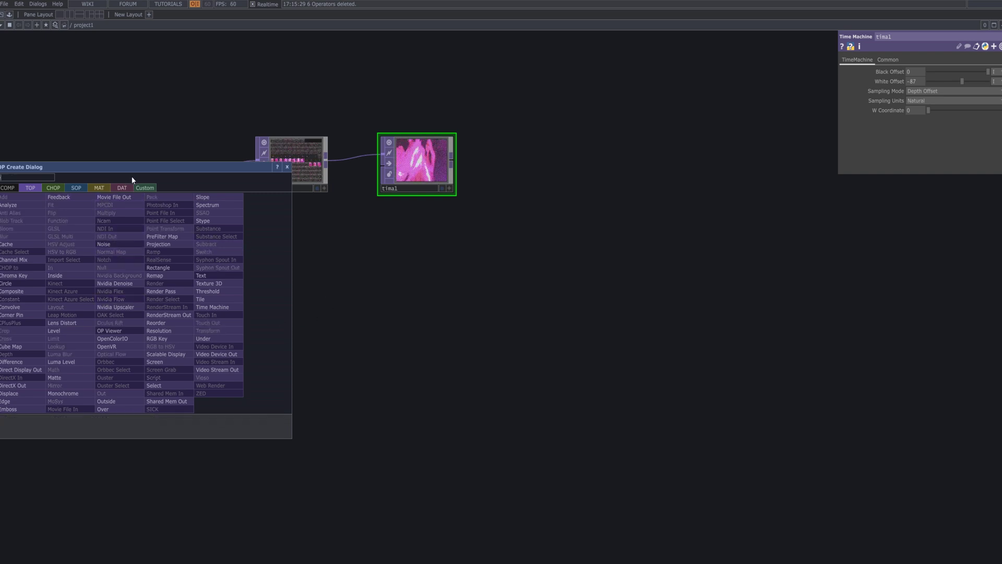
pyautogui.write('ed')
pyautogui.click(27, 401)
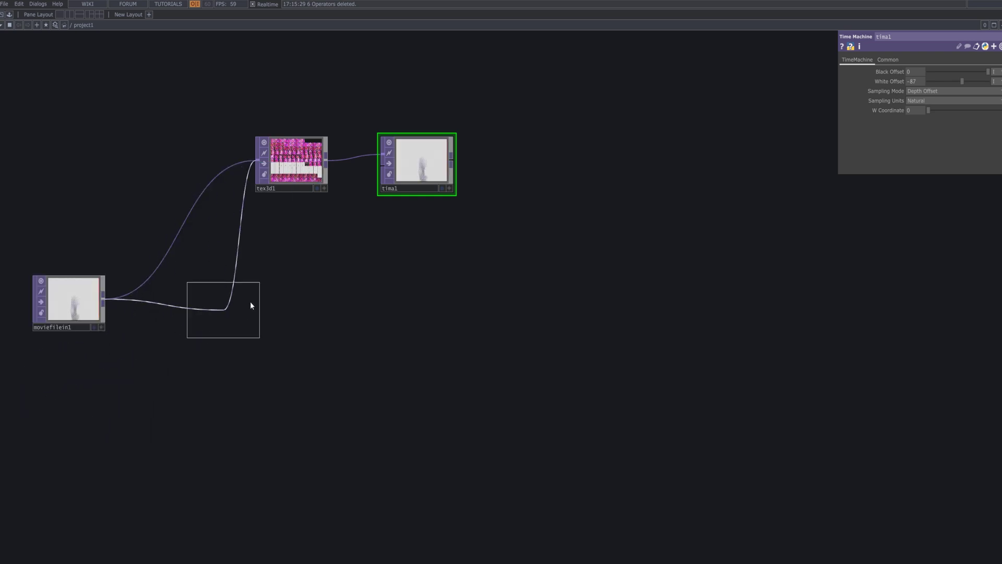
pyautogui.click(301, 293)
pyautogui.moveTo(107, 296); pyautogui.dragTo(246, 158)
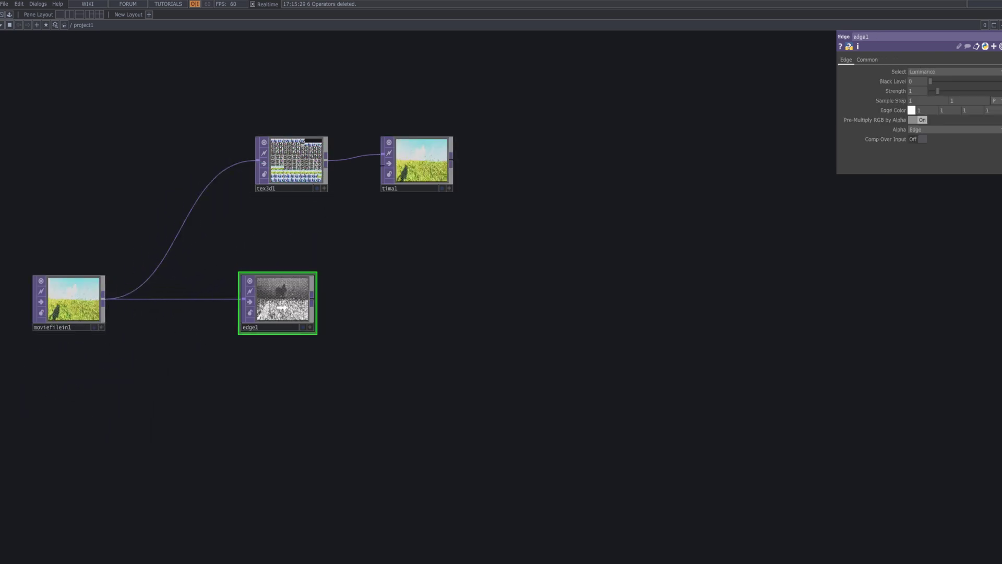
pyautogui.moveTo(282, 313); pyautogui.dragTo(282, 329)
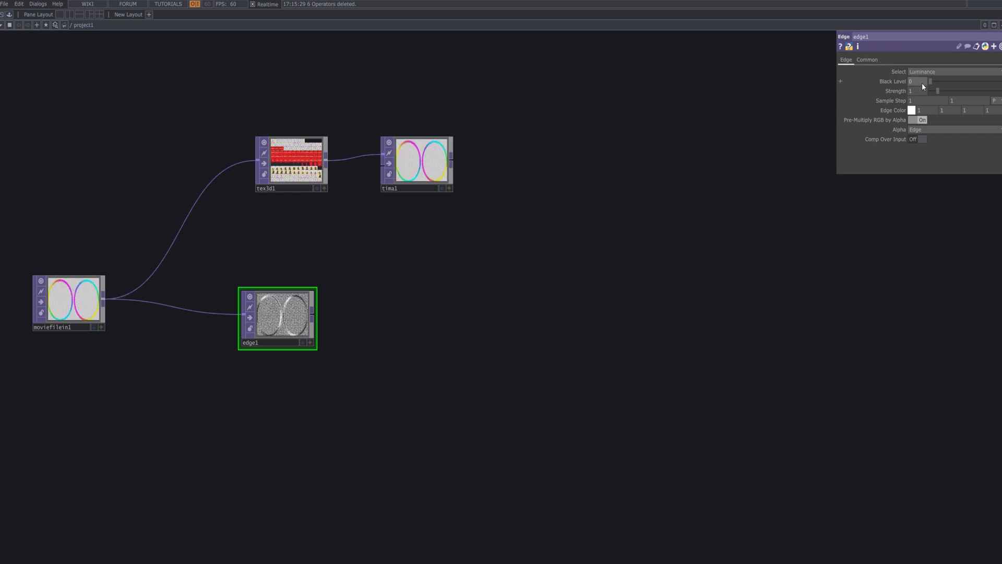
pyautogui.click(389, 184)
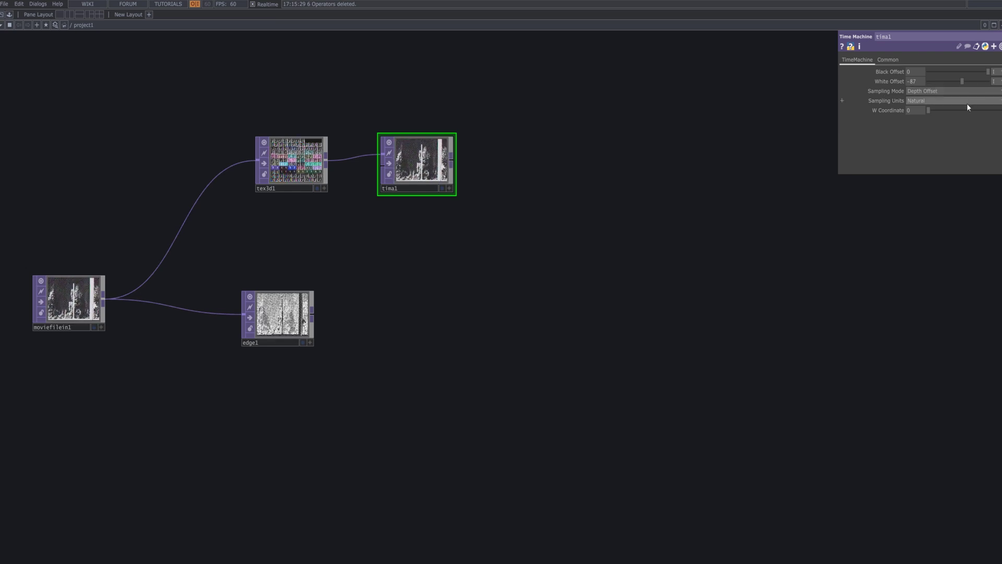
pyautogui.click(882, 60)
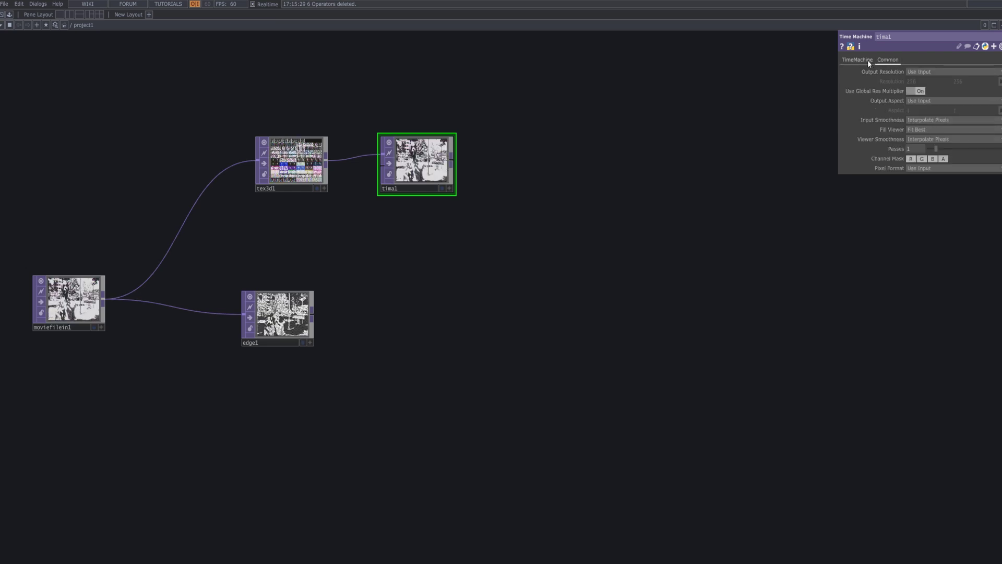
pyautogui.click(867, 60)
# Align the Edge node horizontally with the movie node and set its Strength to 10.
pyautogui.moveTo(277, 319); pyautogui.dragTo(278, 304)
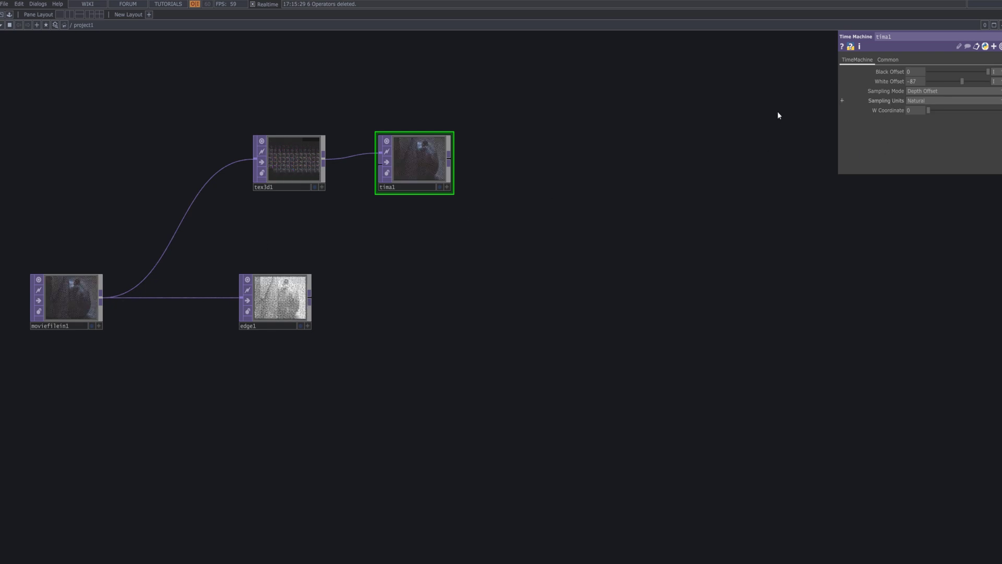
pyautogui.click(278, 311)
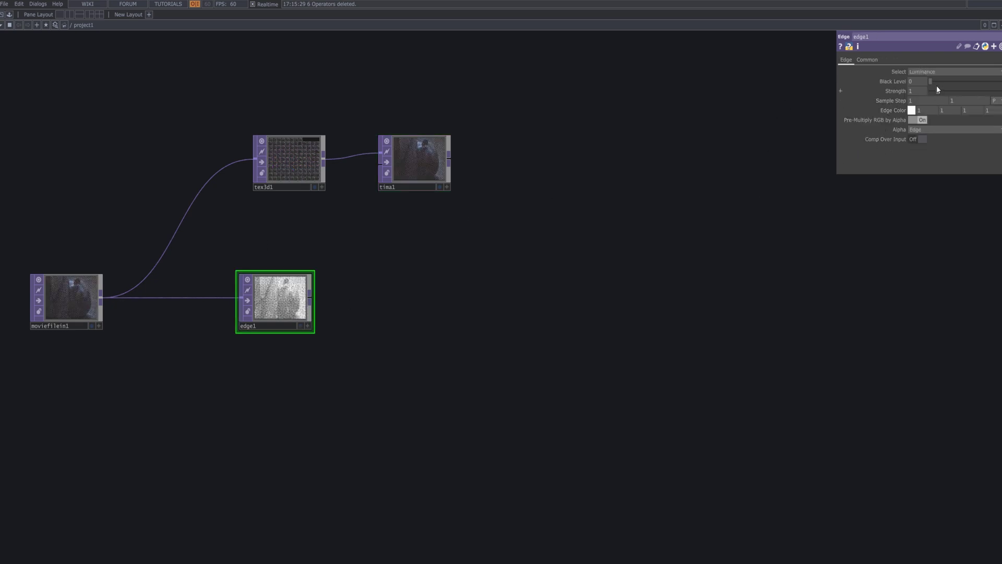
pyautogui.moveTo(941, 89); pyautogui.dragTo(1000, 91)
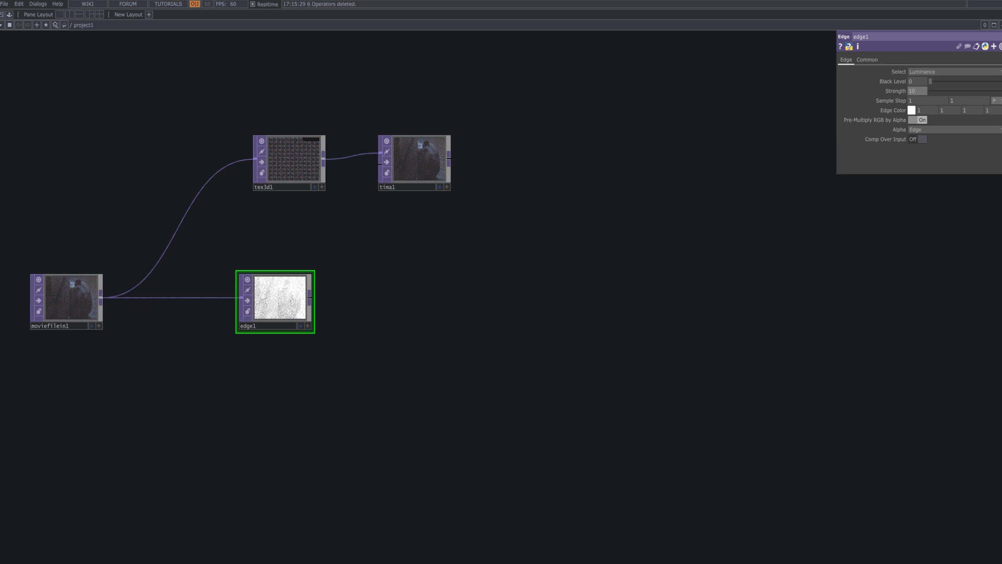
# Add the pixelate image filter from the Palette after the Edge node and connect Edge's output to it.
pyautogui.hotkey('alt', 'l')
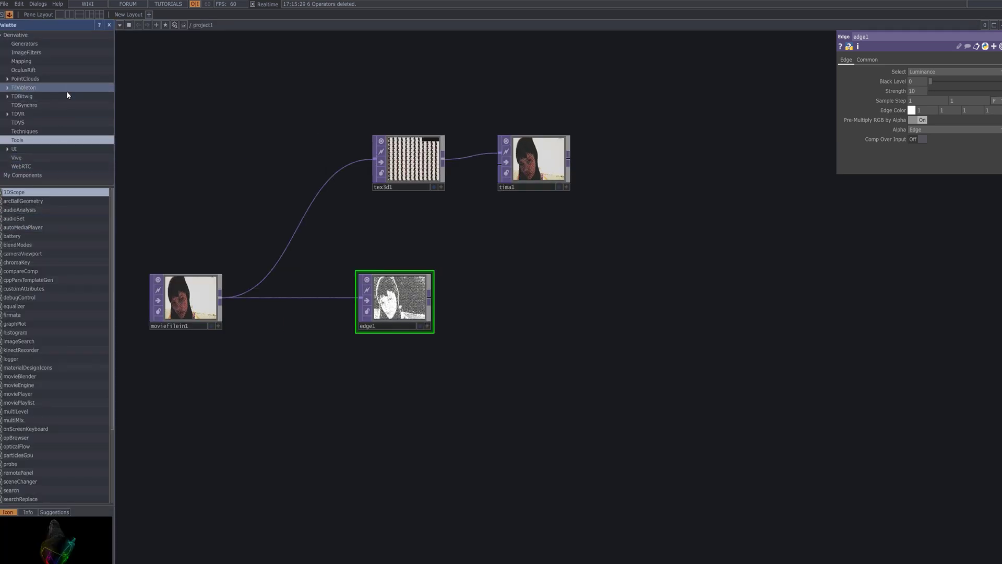
pyautogui.click(72, 54)
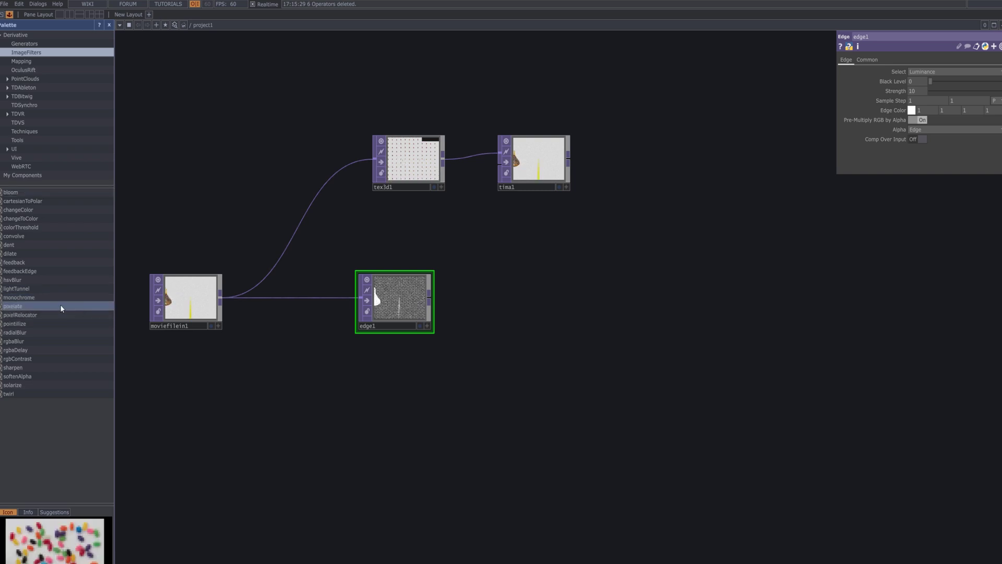
pyautogui.moveTo(59, 306)
pyautogui.mouseDown()
pyautogui.moveTo(501, 314)
pyautogui.moveTo(553, 300)
pyautogui.moveTo(508, 322)
pyautogui.mouseUp()
pyautogui.moveTo(434, 299)
pyautogui.mouseDown()
pyautogui.moveTo(497, 316)
pyautogui.moveTo(530, 285)
pyautogui.mouseUp()
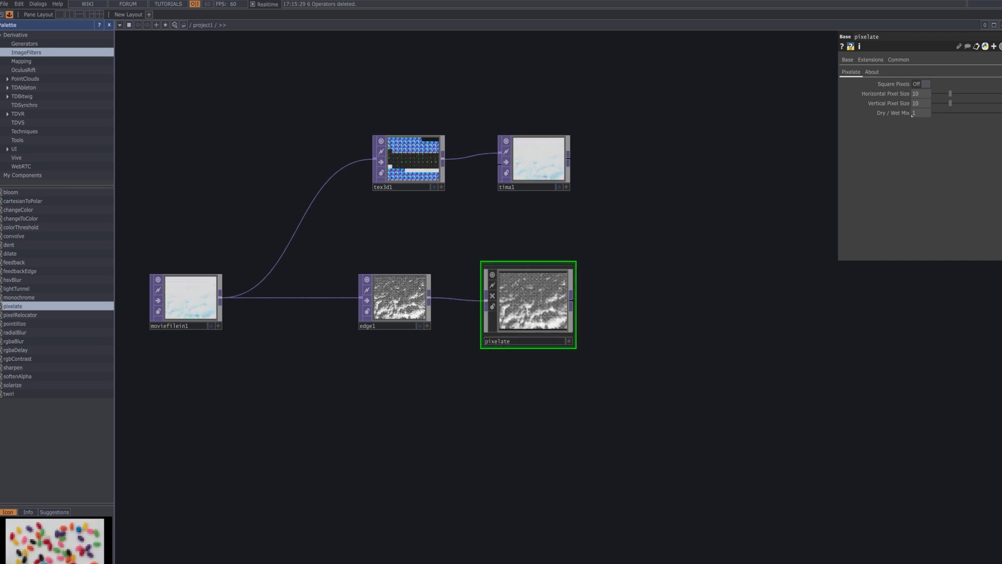
# Set the pixelate filter's Horizontal Pixel Size to 4 and its Vertical Pixel Size to 2.
pyautogui.moveTo(950, 93); pyautogui.dragTo(921, 94)
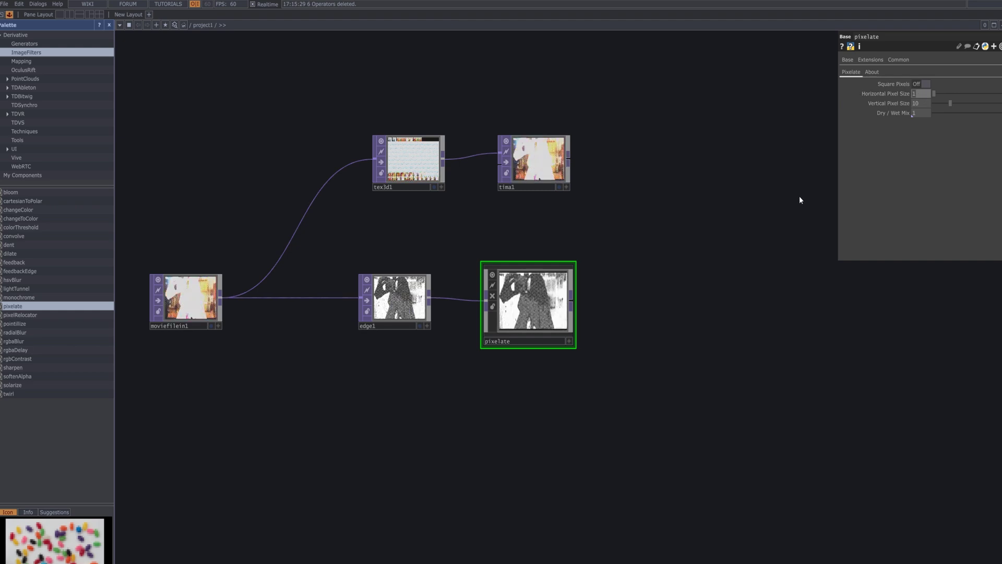
pyautogui.moveTo(934, 94); pyautogui.dragTo(939, 93)
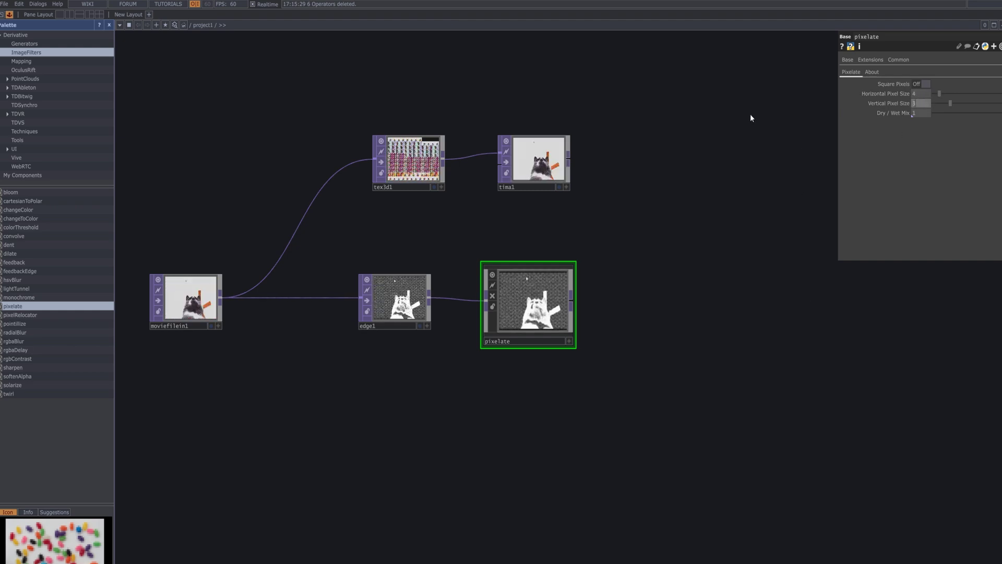
pyautogui.click(918, 103)
pyautogui.write('3')
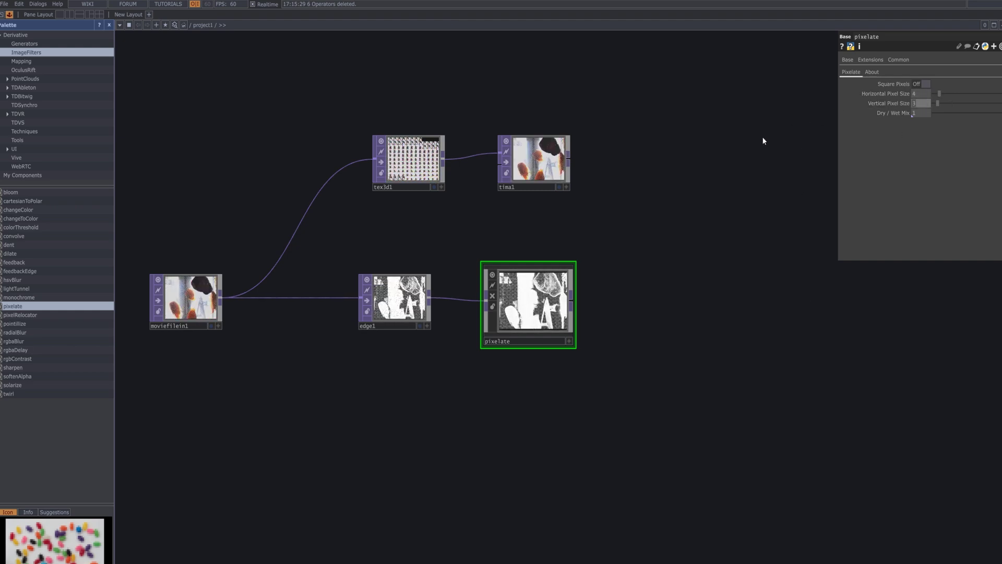
pyautogui.write('2')
pyautogui.press('Return')
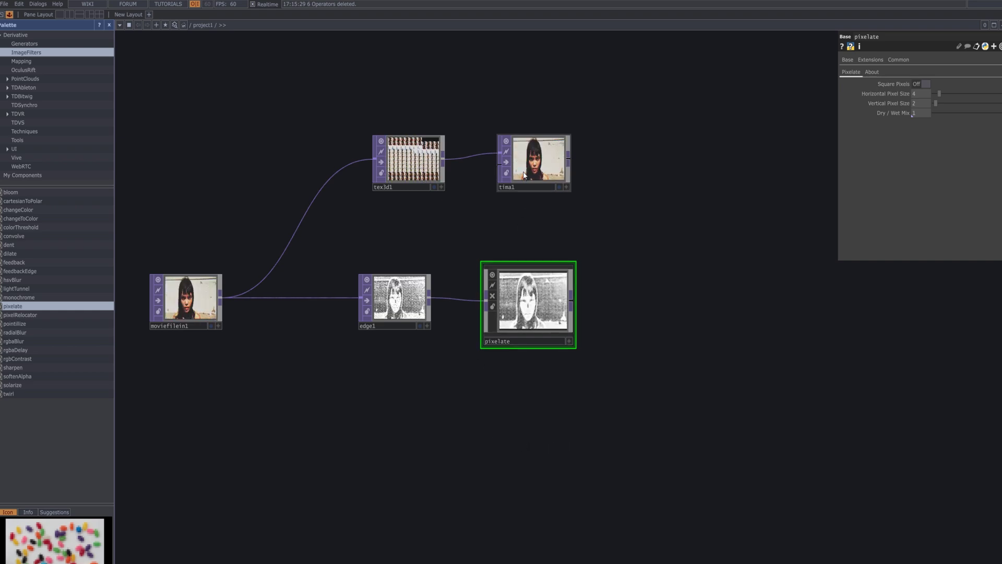
# Move the Time Machine node further right and connect the pixelate output to its second input.
pyautogui.moveTo(548, 177); pyautogui.dragTo(702, 177)
pyautogui.moveTo(571, 303); pyautogui.dragTo(653, 165)
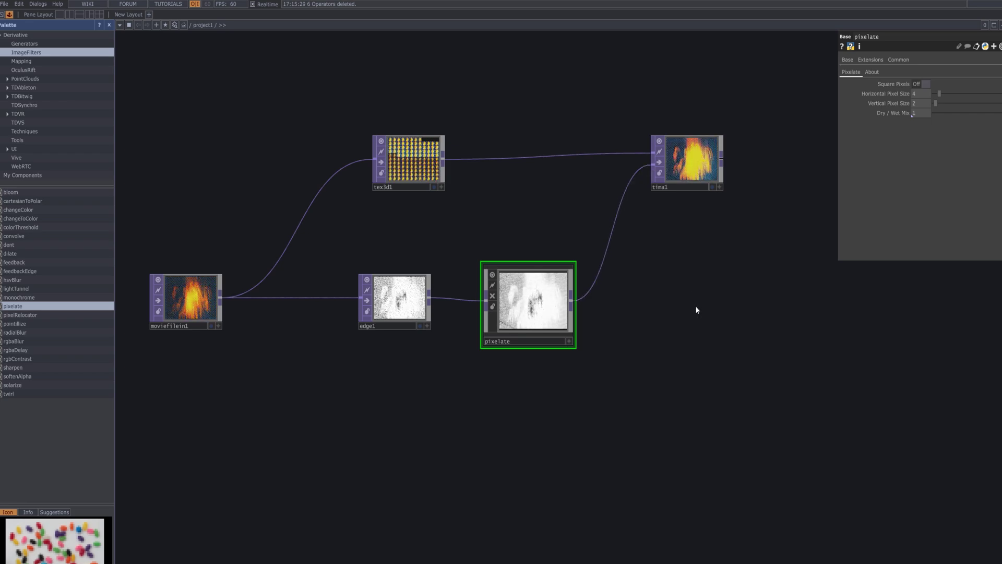
pyautogui.scroll(5, 721, 179)
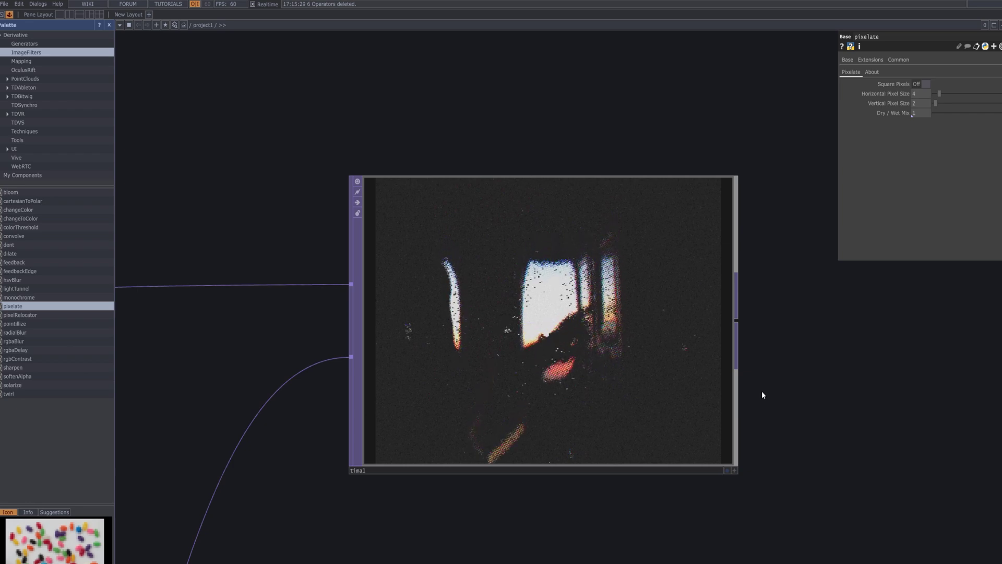
pyautogui.scroll(-3, 763, 391)
pyautogui.scroll(-3, 762, 391)
# Add a Level TOP below the Edge node and connect the movie's output to it as a third branch.
pyautogui.moveTo(700, 454); pyautogui.dragTo(656, 190)
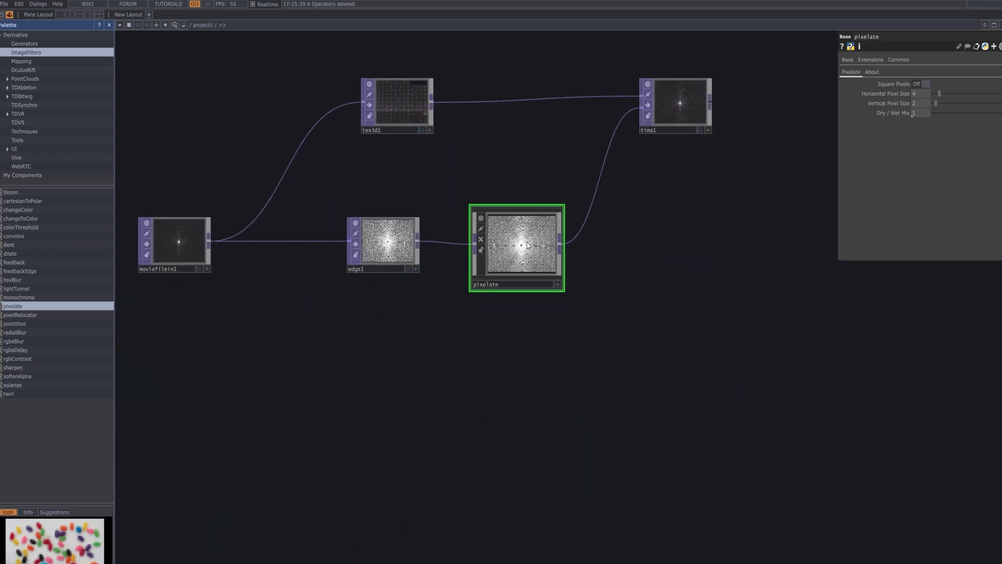
pyautogui.moveTo(432, 407); pyautogui.dragTo(433, 366)
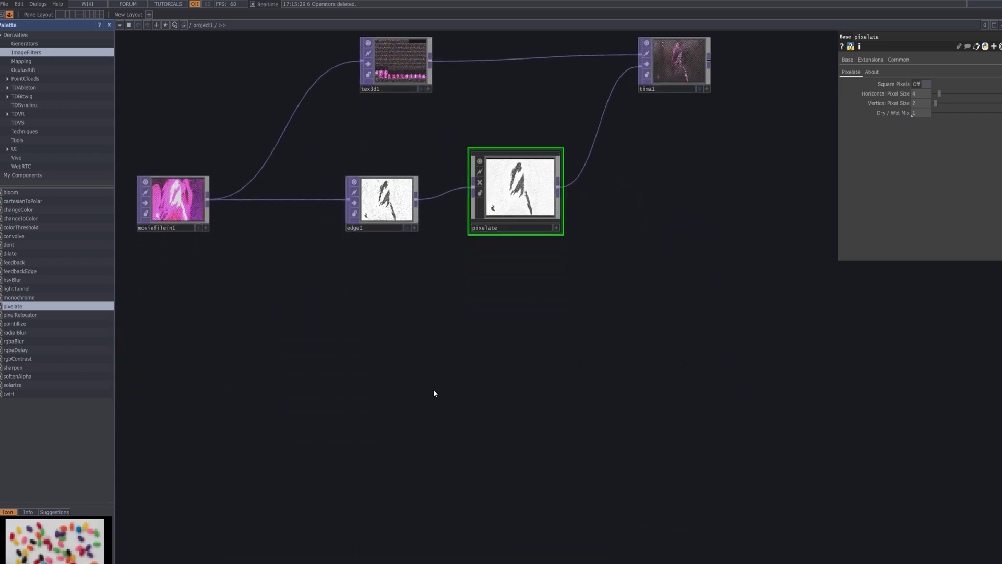
pyautogui.press('Tab')
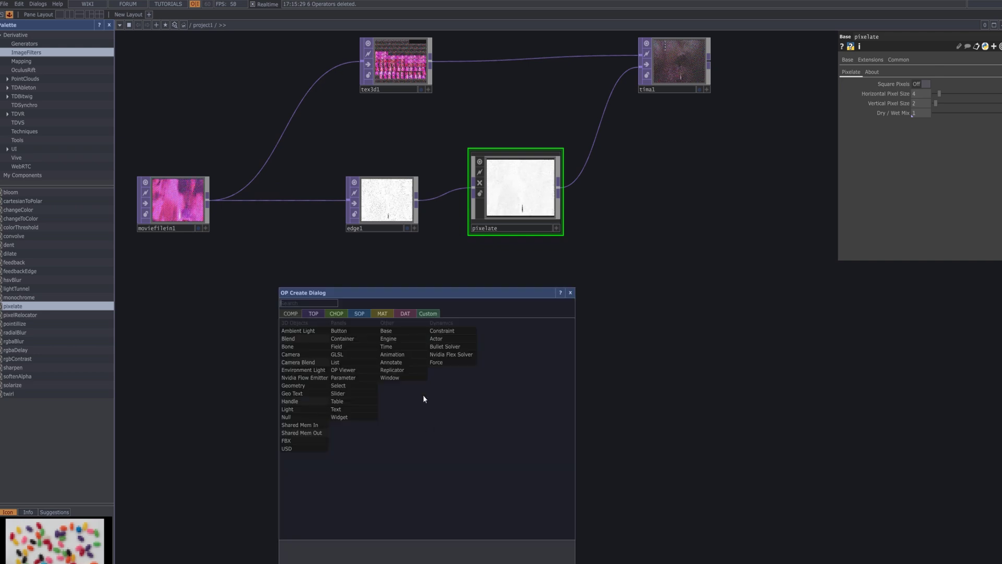
pyautogui.click(313, 313)
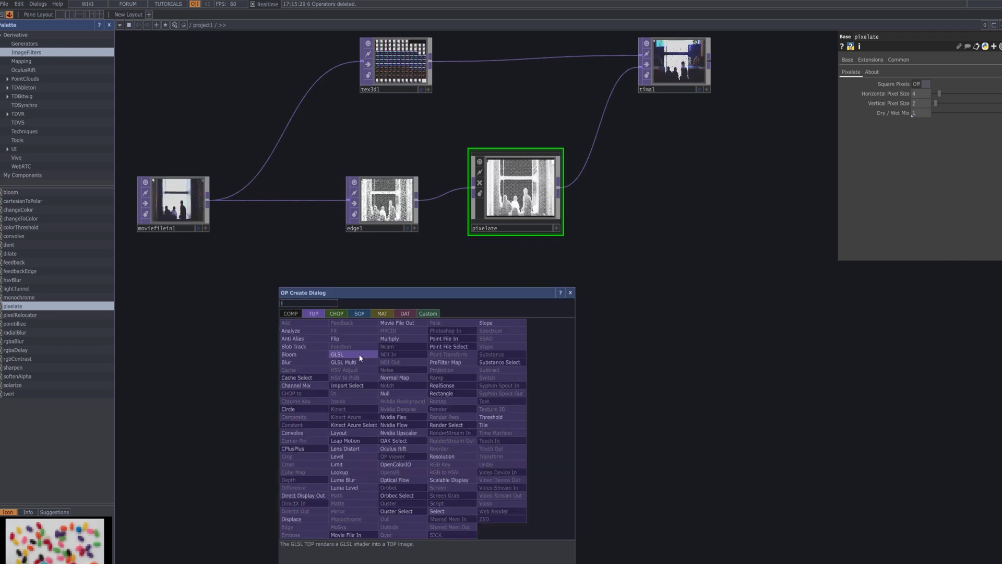
pyautogui.write('le')
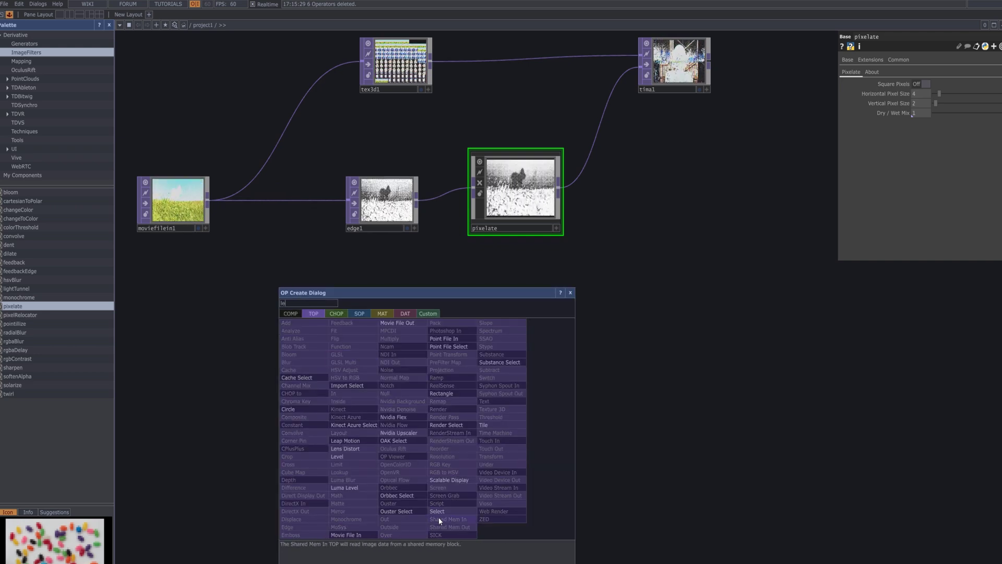
pyautogui.write('ve')
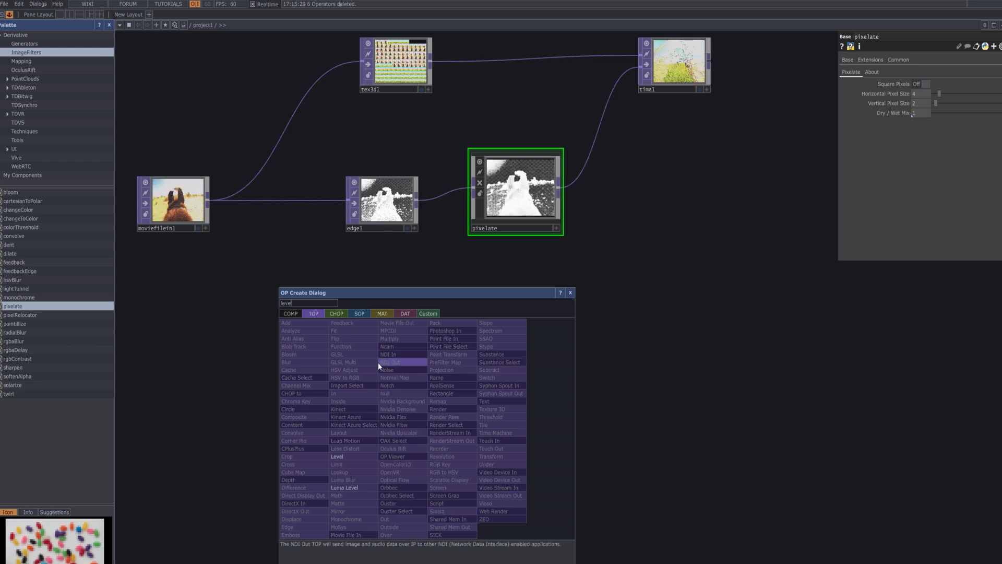
pyautogui.press('Return')
pyautogui.click(371, 311)
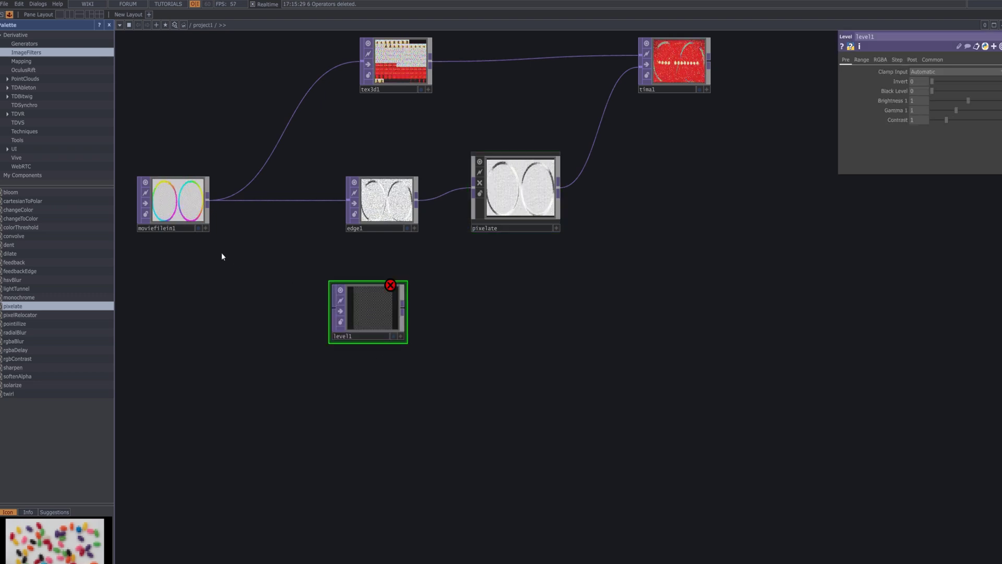
pyautogui.moveTo(208, 200)
pyautogui.mouseDown()
pyautogui.moveTo(331, 308)
pyautogui.moveTo(389, 326)
pyautogui.mouseUp()
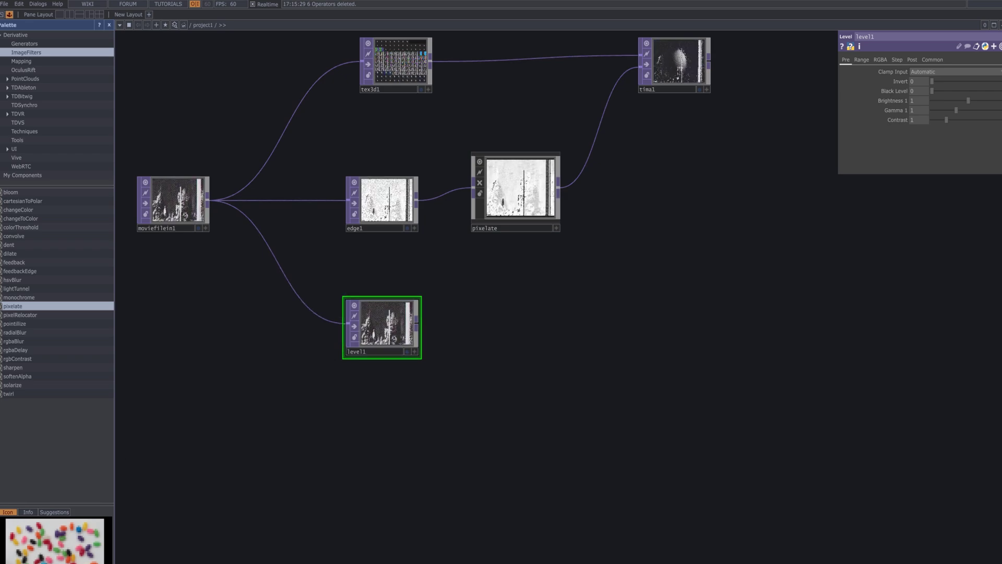
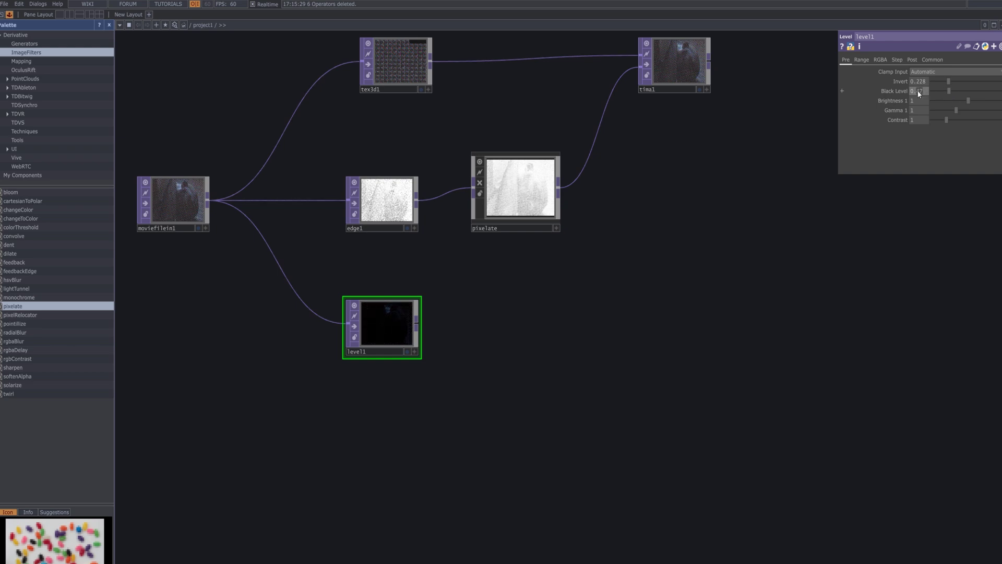
# Set the Level's Black Level to 0.5 and its Brightness 1 to 0.37.
pyautogui.write('5')
pyautogui.press('Return')
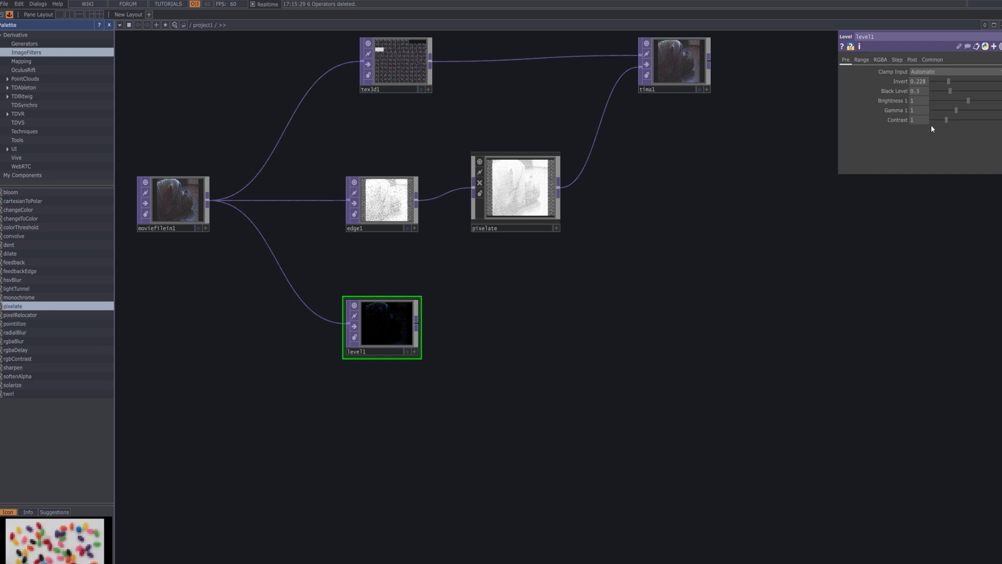
pyautogui.scroll(5, 513, 293)
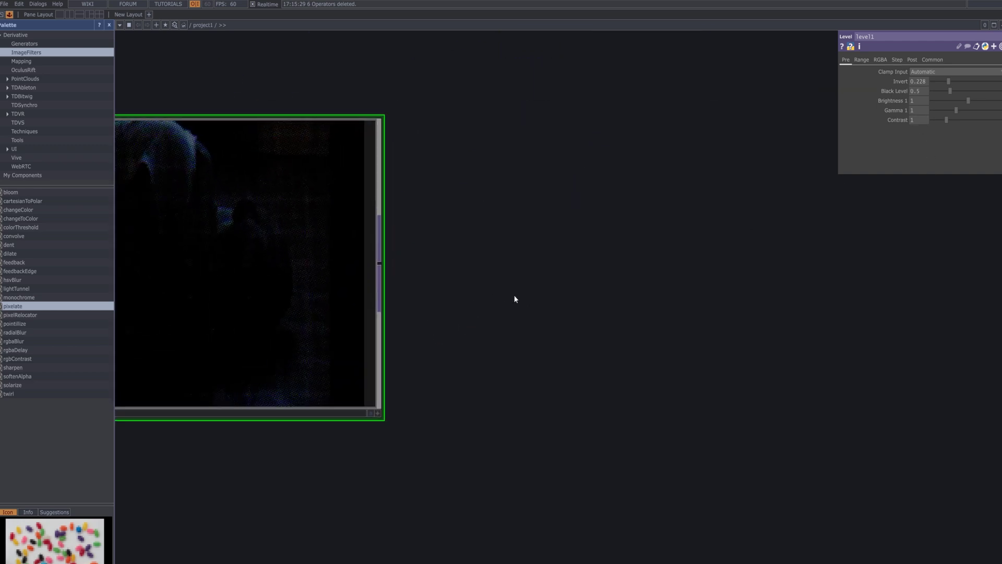
pyautogui.scroll(-2, 515, 296)
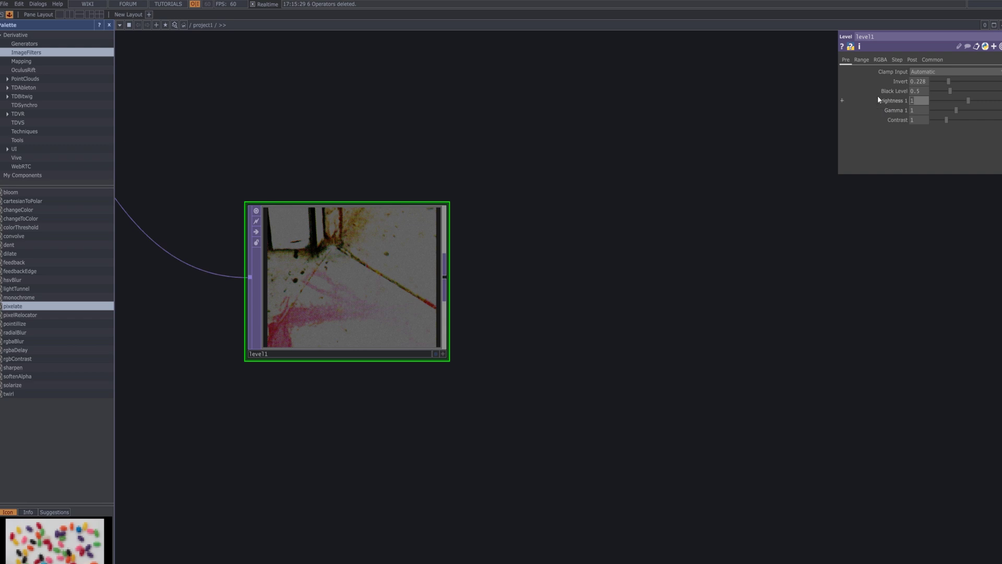
pyautogui.write('0.37')
pyautogui.press('Return')
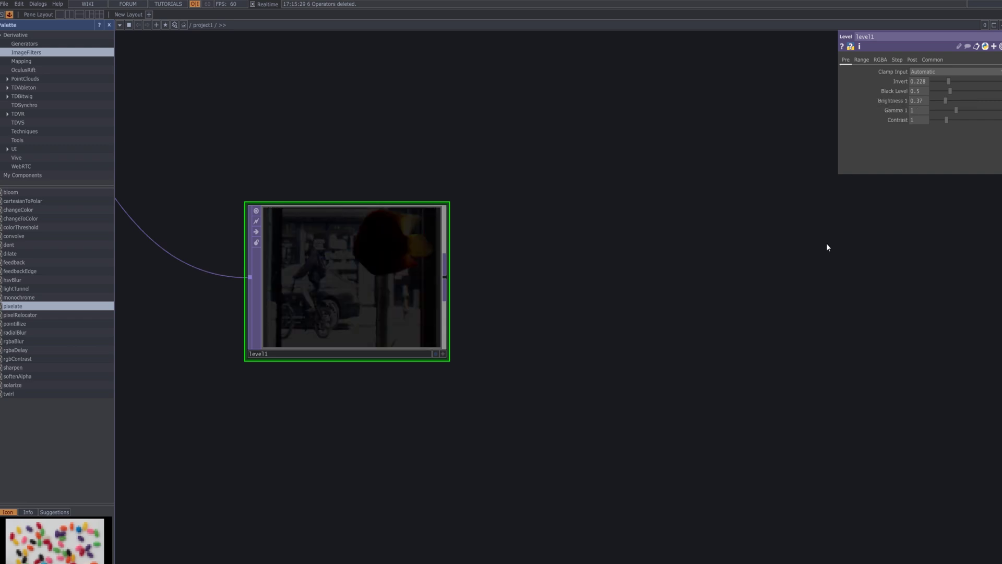
# Set the Level's Gamma 1 to 0.93 and raise its Contrast to 1.05.
pyautogui.click(922, 111)
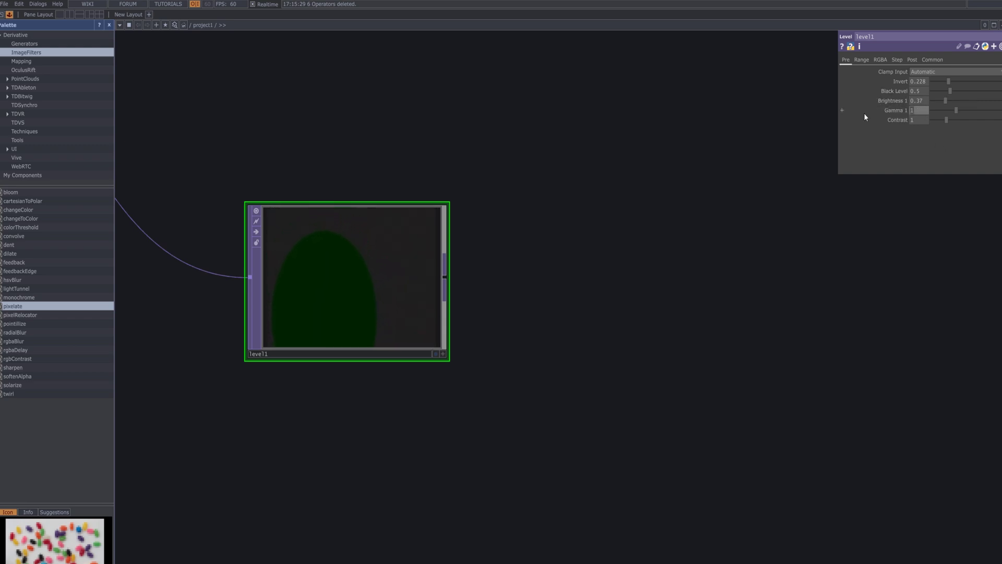
pyautogui.write('0.9')
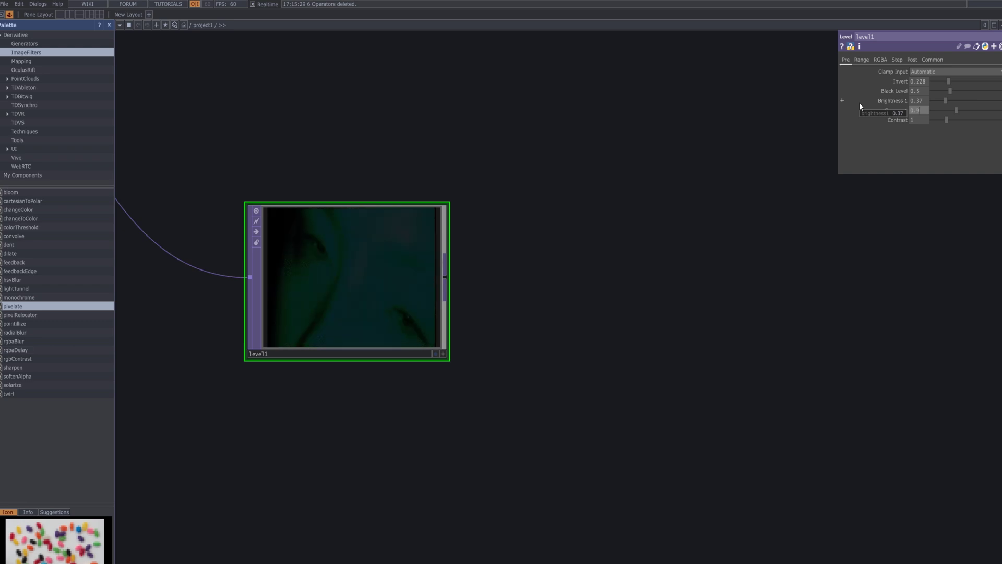
pyautogui.write('3')
pyautogui.press('Return')
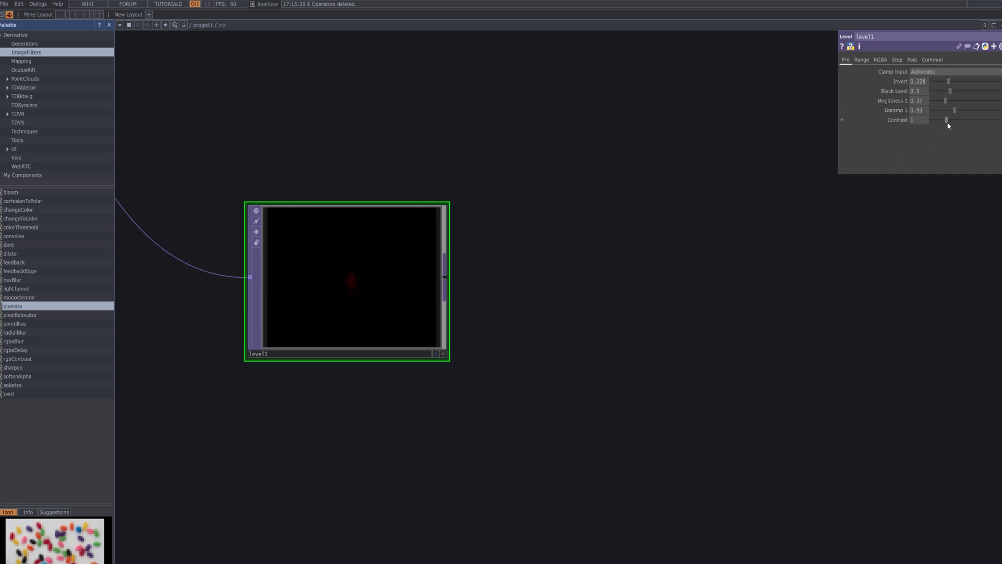
pyautogui.moveTo(947, 121); pyautogui.dragTo(970, 121)
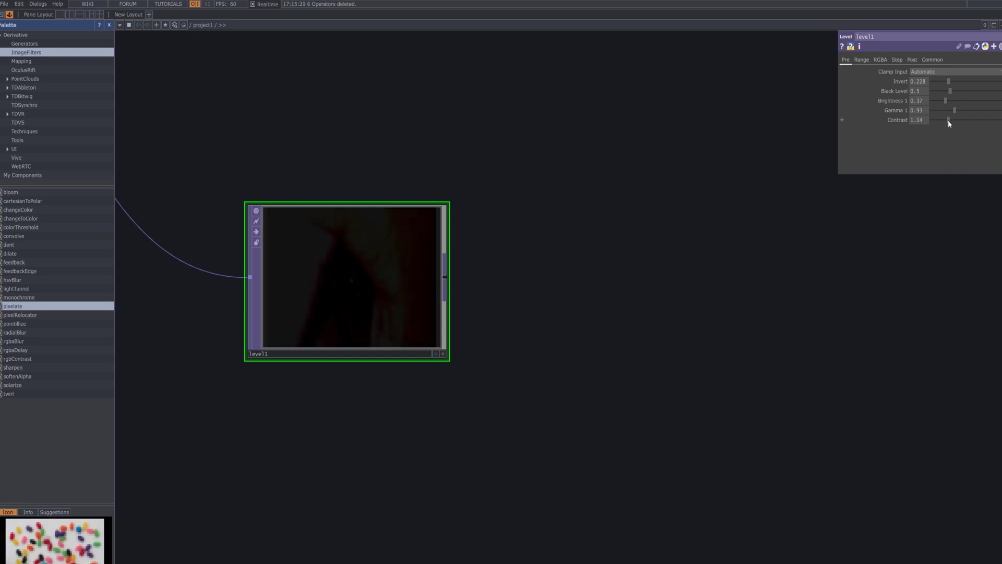
pyautogui.moveTo(949, 121); pyautogui.dragTo(949, 123)
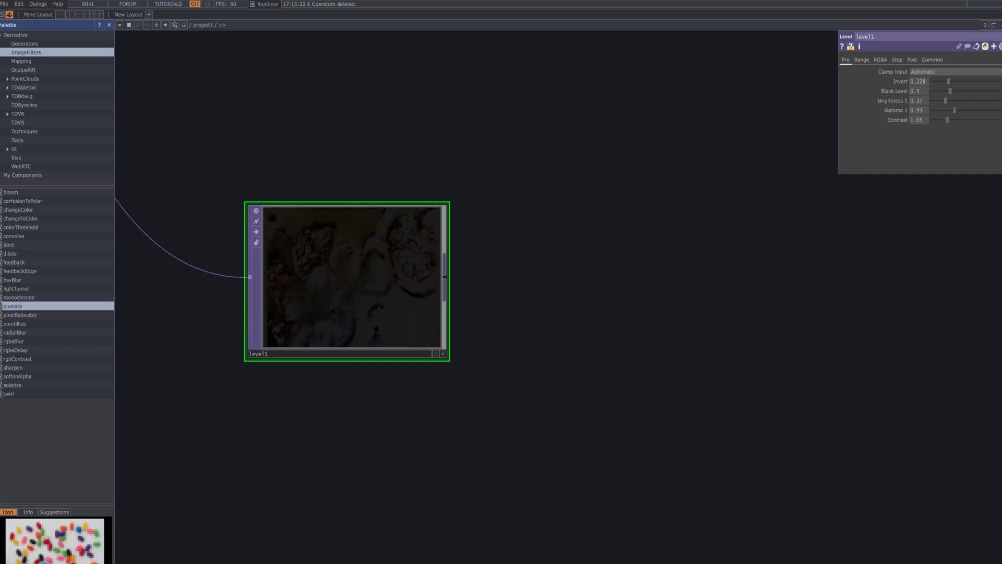
pyautogui.scroll(-5, 647, 307)
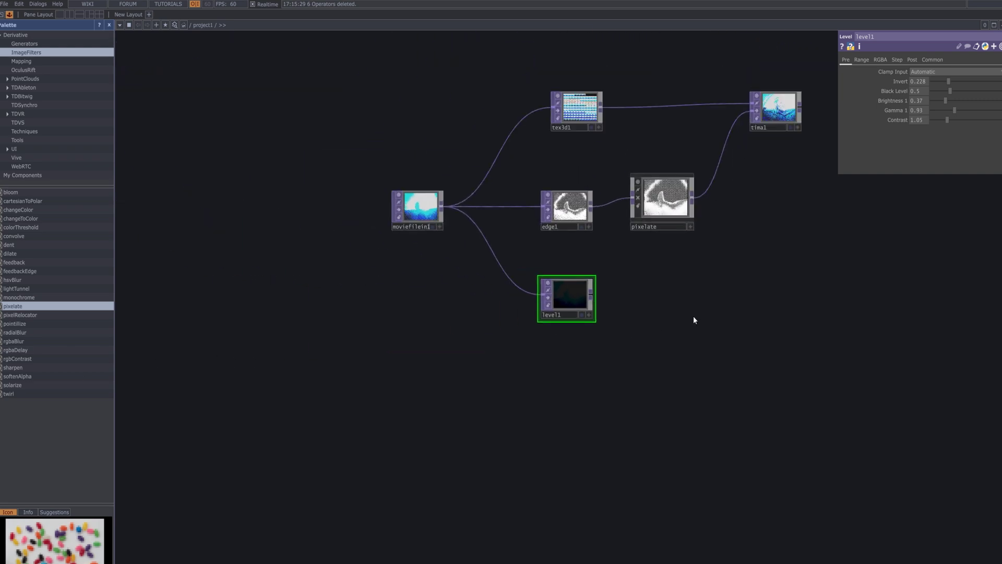
pyautogui.scroll(3, 693, 320)
pyautogui.scroll(5, 589, 354)
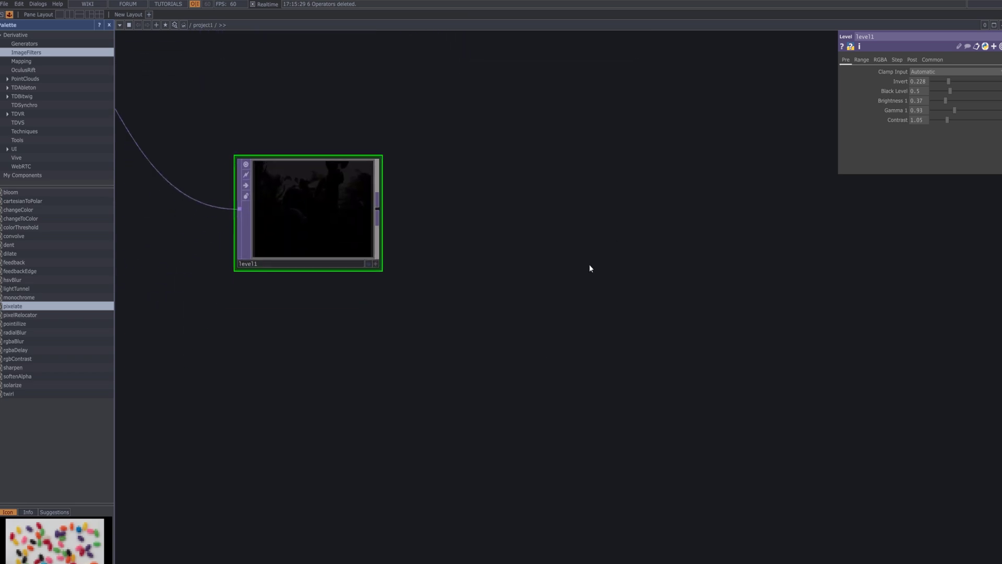
pyautogui.press('Tab')
pyautogui.write('no')
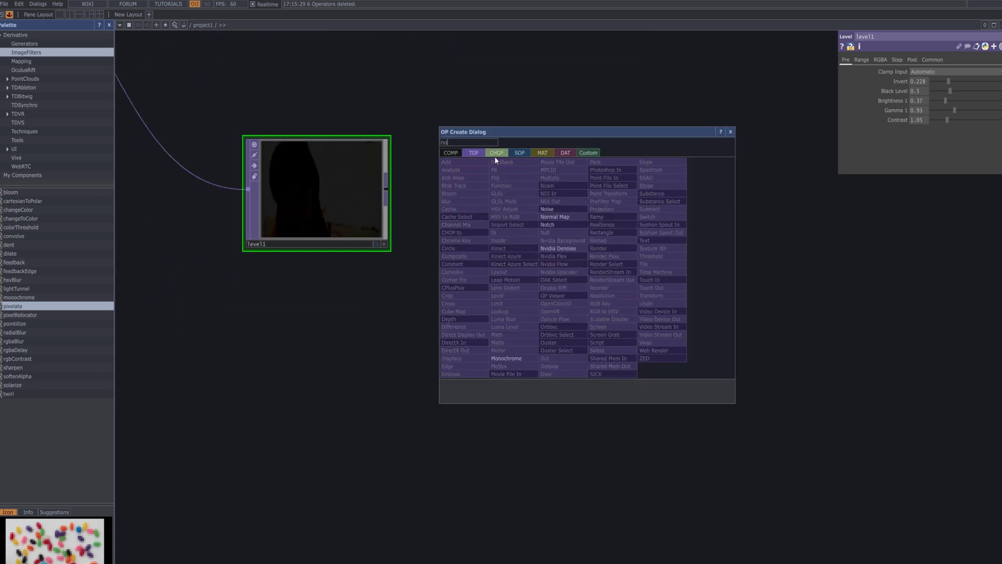
pyautogui.click(565, 217)
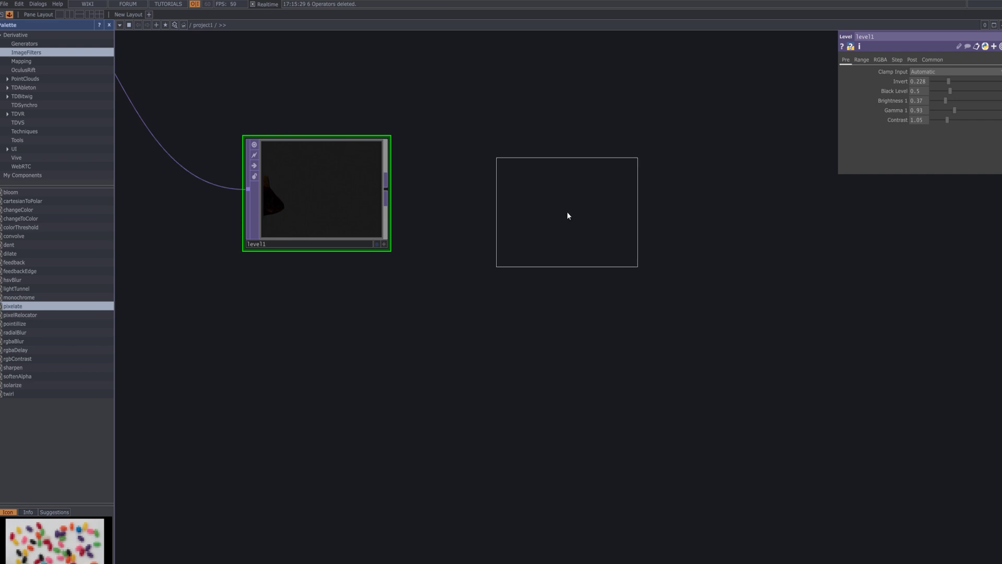
pyautogui.click(567, 211)
pyautogui.press('Delete')
# Add a Noise TOP to the right of the Level node and wire Level's output into both Noise inputs.
pyautogui.press('Tab')
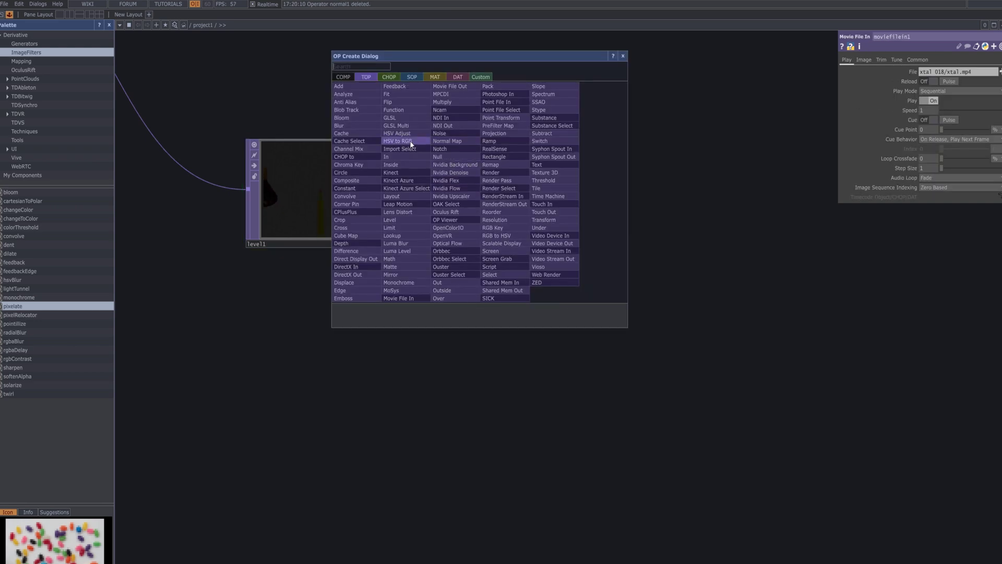
pyautogui.click(453, 137)
pyautogui.click(514, 156)
pyautogui.moveTo(514, 157); pyautogui.dragTo(542, 187)
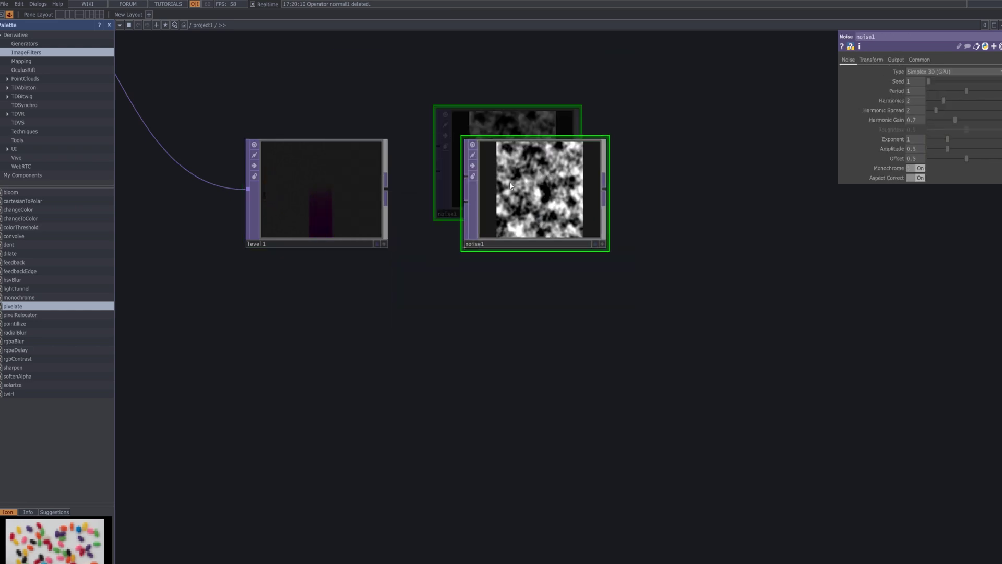
pyautogui.moveTo(385, 188); pyautogui.dragTo(465, 205)
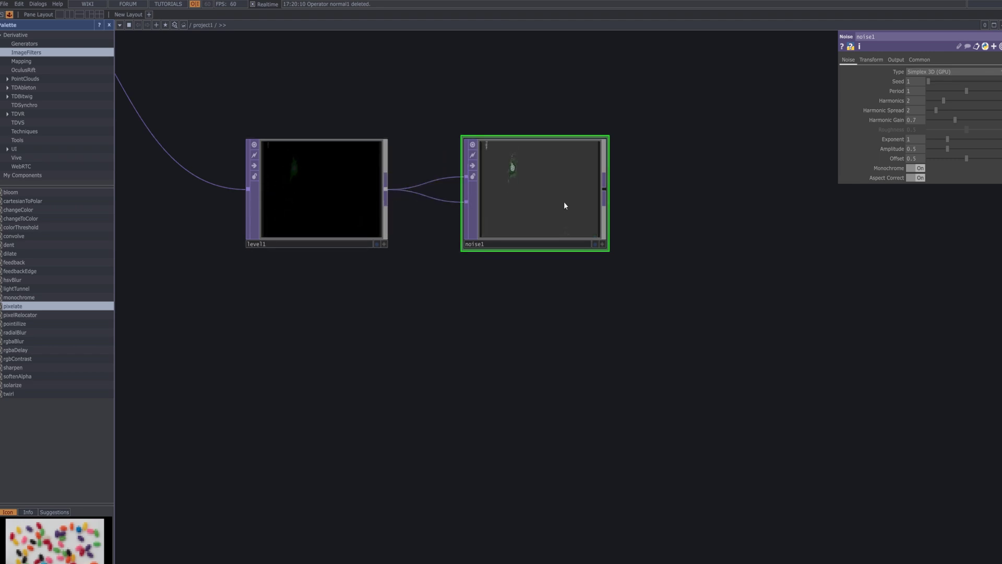
# Set the Noise's Seed to 1451 and lower its Period.
pyautogui.scroll(5, 610, 187)
pyautogui.scroll(-3, 788, 257)
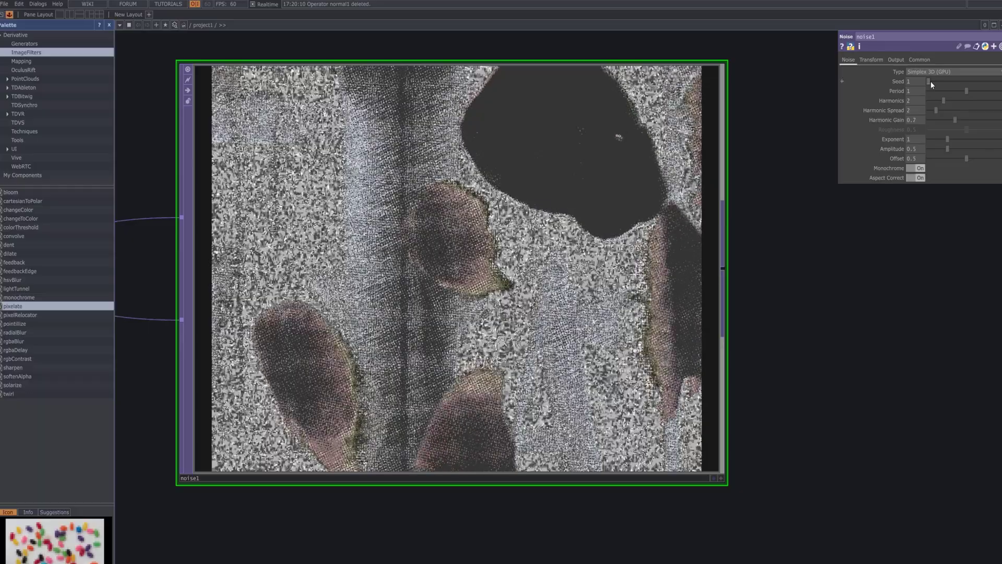
pyautogui.moveTo(932, 83); pyautogui.dragTo(943, 86)
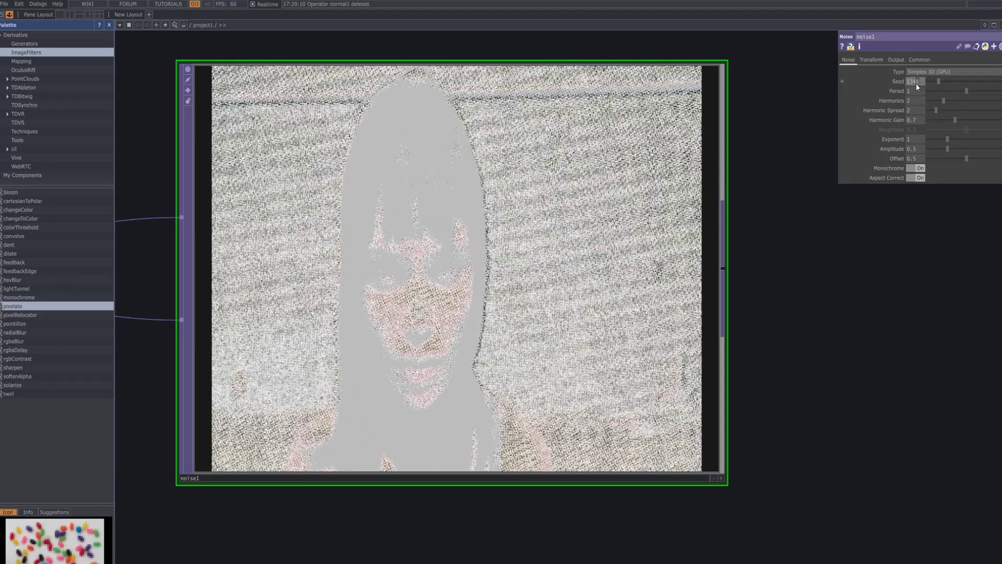
pyautogui.moveTo(909, 82); pyautogui.dragTo(914, 82)
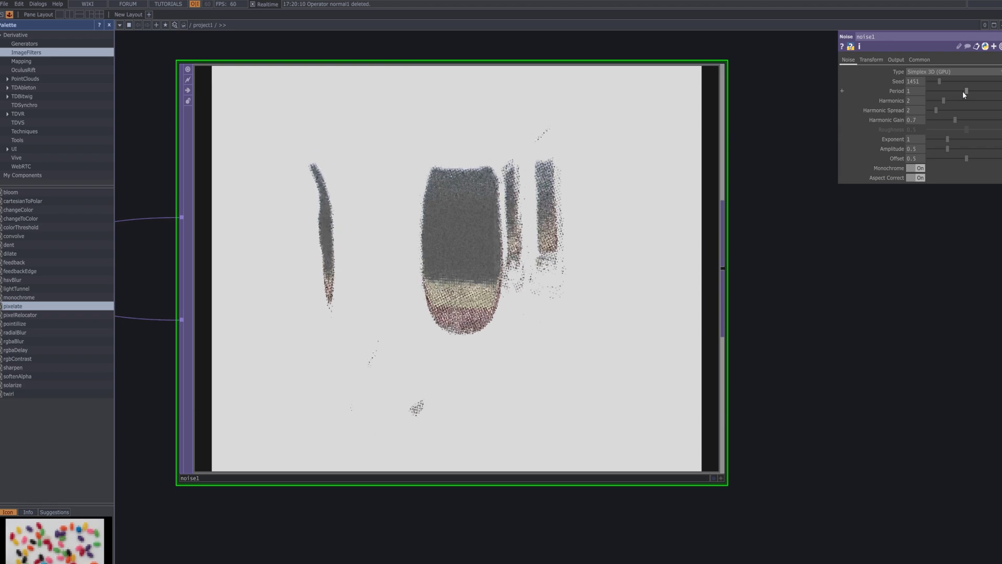
pyautogui.moveTo(963, 91); pyautogui.dragTo(942, 91)
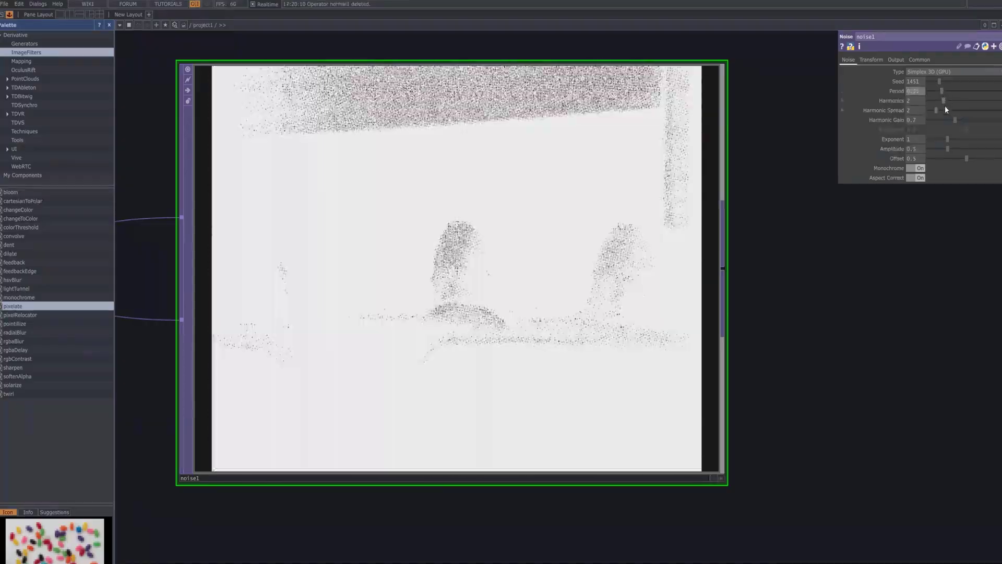
# Set the Noise's Harmonics to 0, Harmonic Spread to 5.4 and Harmonic Gain to 2.
pyautogui.moveTo(945, 101); pyautogui.dragTo(928, 101)
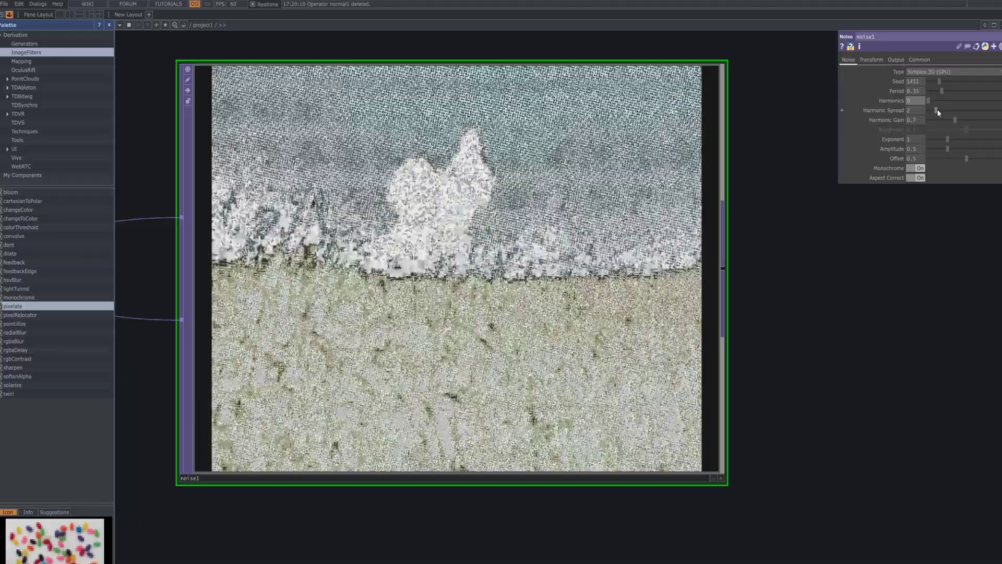
pyautogui.moveTo(938, 113); pyautogui.dragTo(1001, 122)
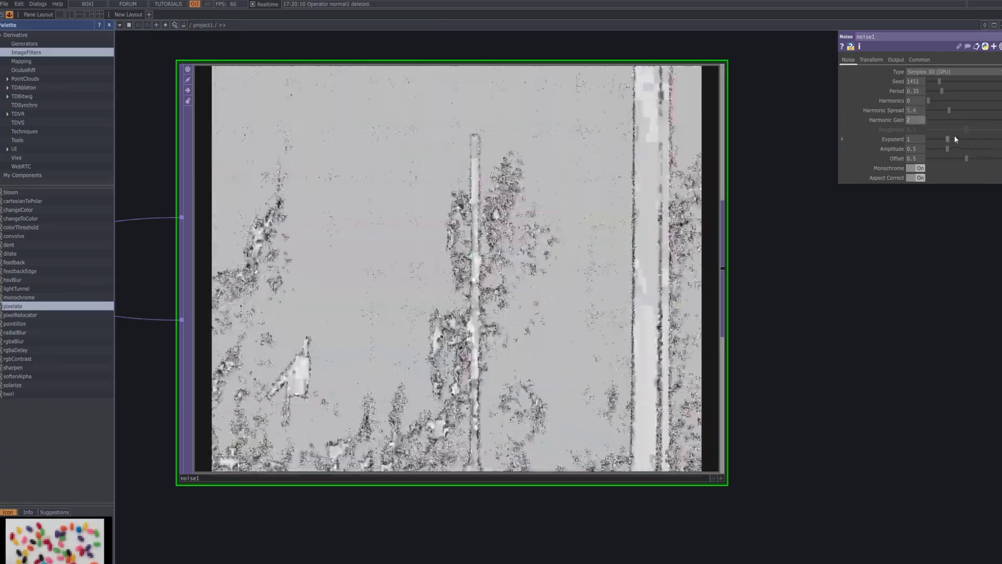
# Set the Noise's Exponent to 4, Amplitude to 2 and Offset to 1, and turn Monochrome off.
pyautogui.moveTo(953, 136); pyautogui.dragTo(1001, 148)
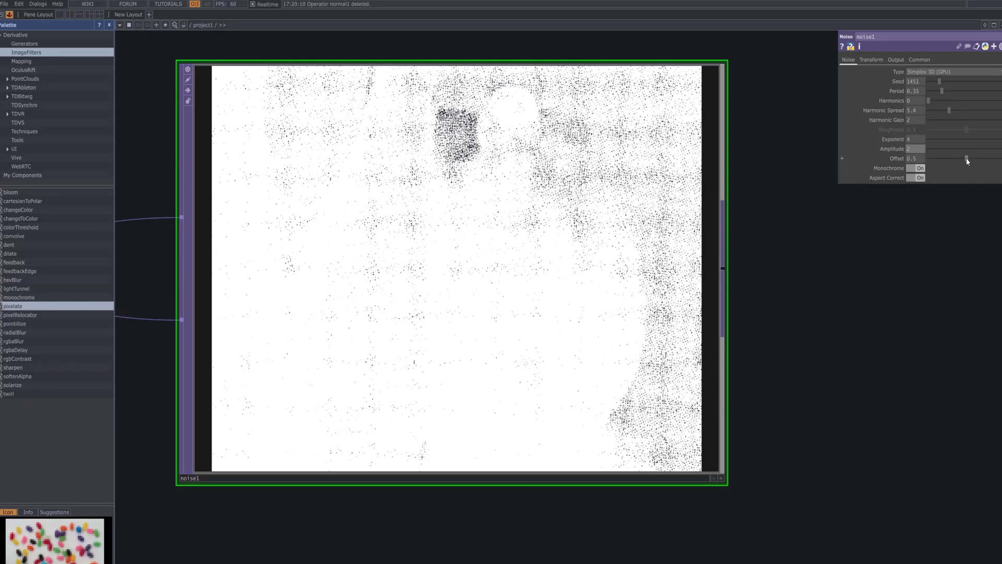
pyautogui.moveTo(967, 158); pyautogui.dragTo(994, 158)
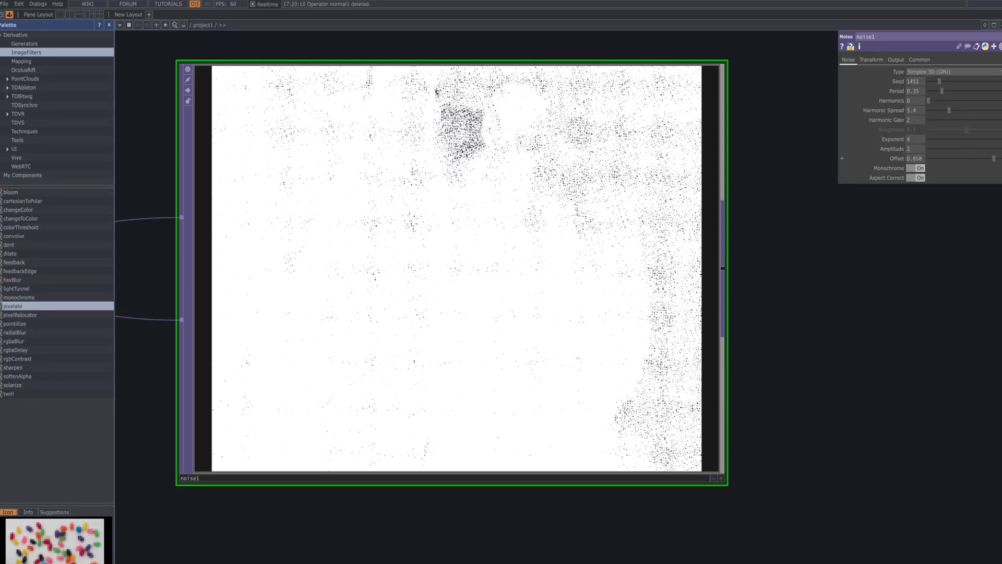
pyautogui.click(916, 168)
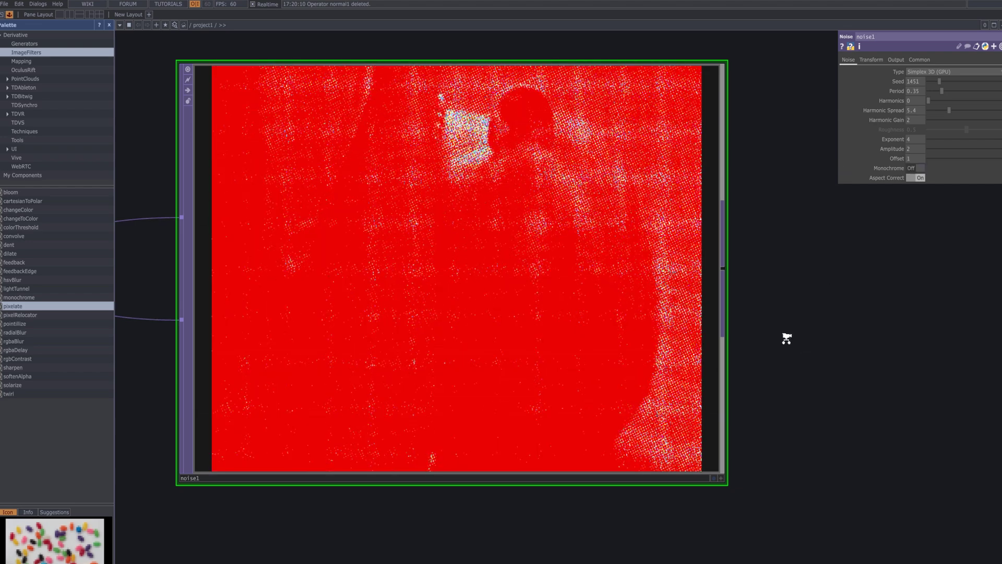
# Place a second pixelate component to the right of the Noise node and wire Noise's output into it.
pyautogui.press('h')
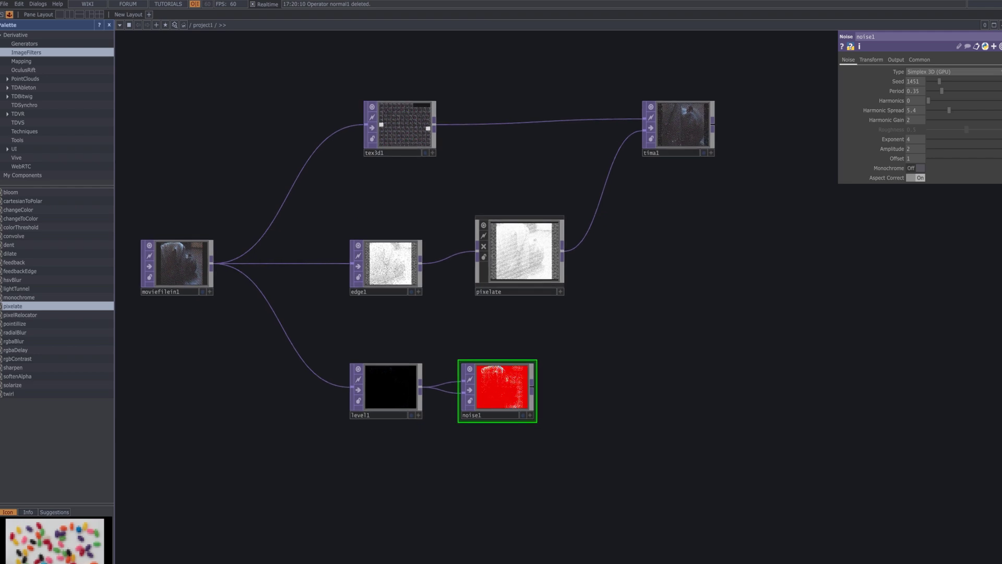
pyautogui.click(604, 385)
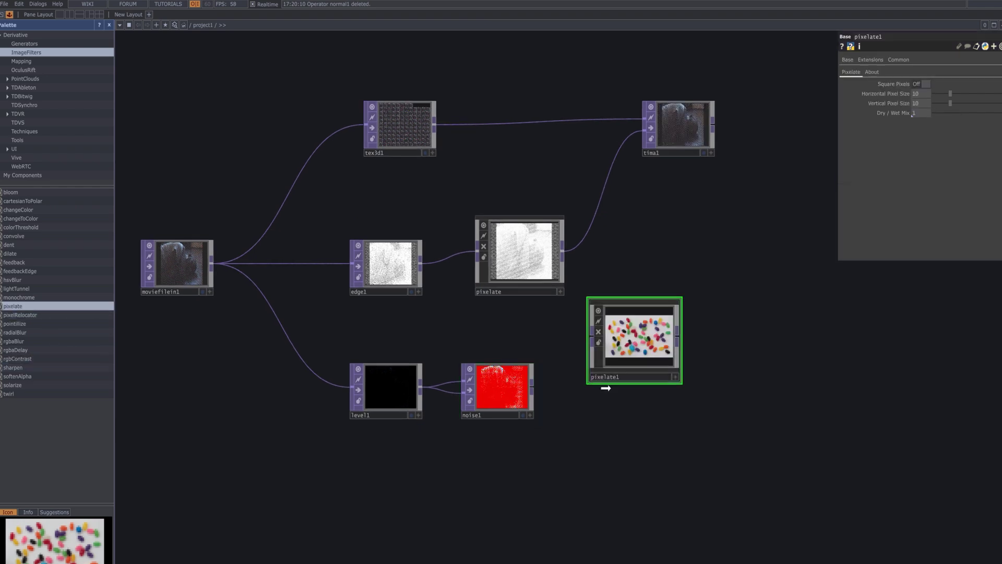
pyautogui.moveTo(575, 390); pyautogui.dragTo(531, 387)
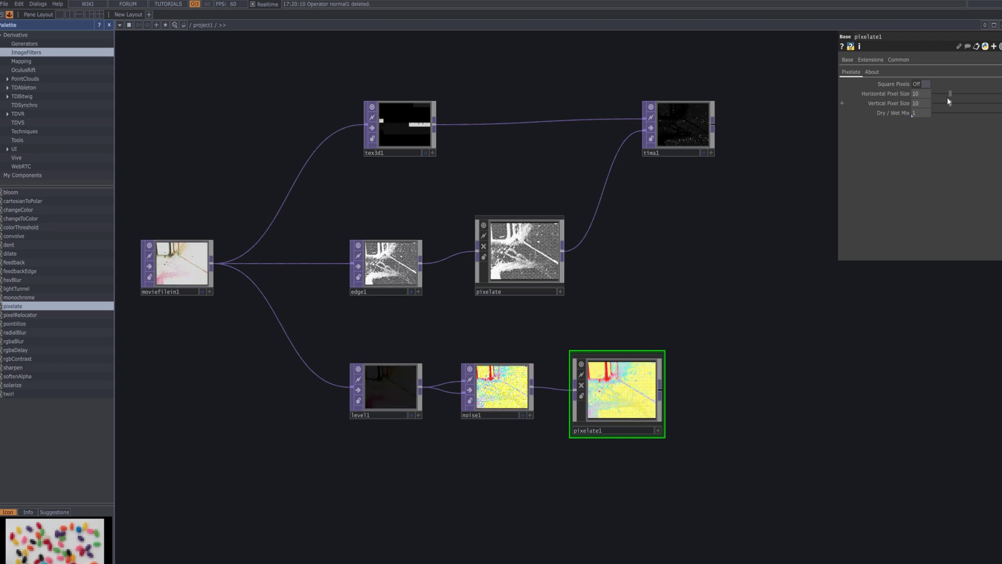
# Set both the Horizontal and Vertical Pixel Size of the second pixelate component to 1.
pyautogui.moveTo(950, 94); pyautogui.dragTo(954, 103)
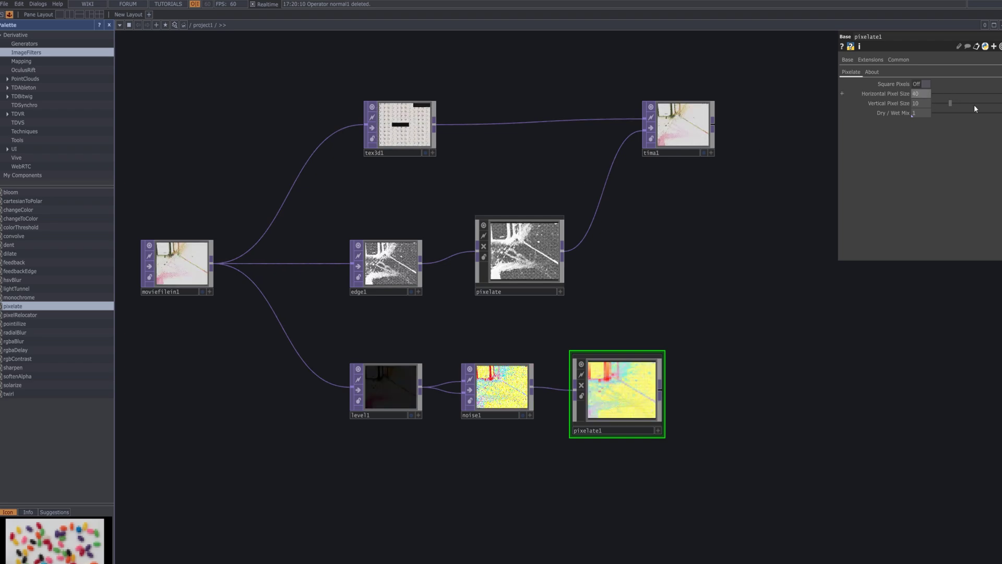
pyautogui.scroll(5, 674, 387)
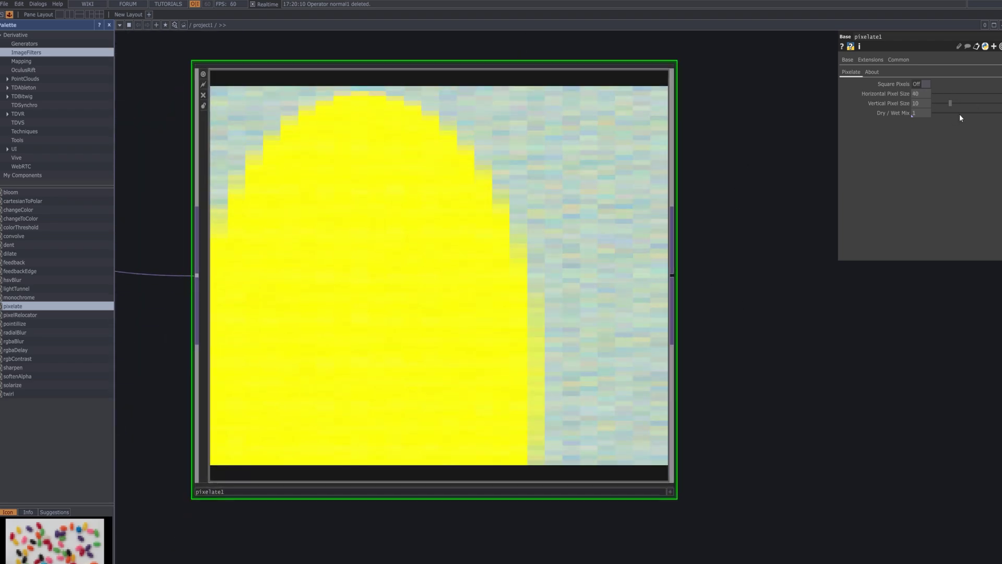
pyautogui.click(940, 94)
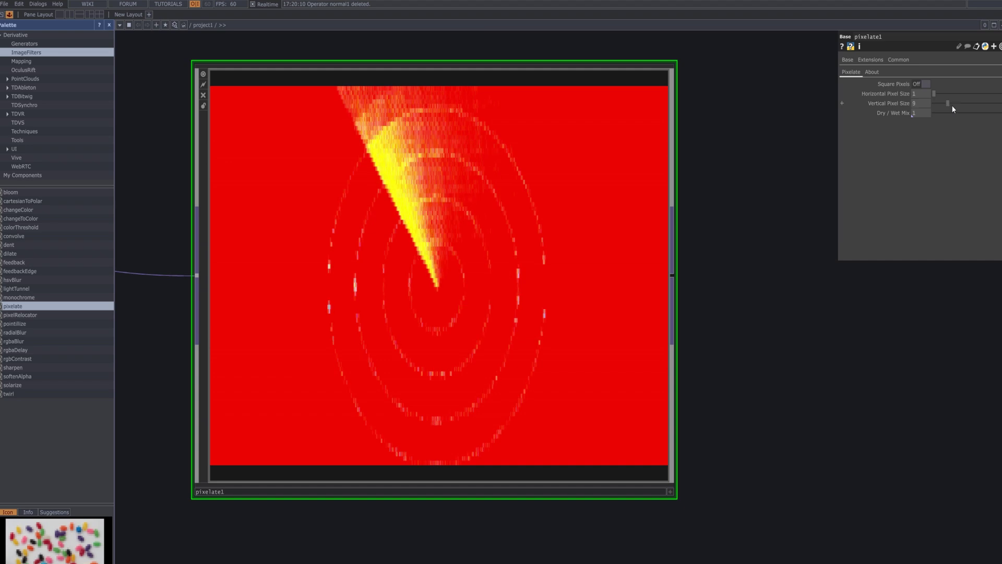
pyautogui.moveTo(952, 105); pyautogui.dragTo(974, 103)
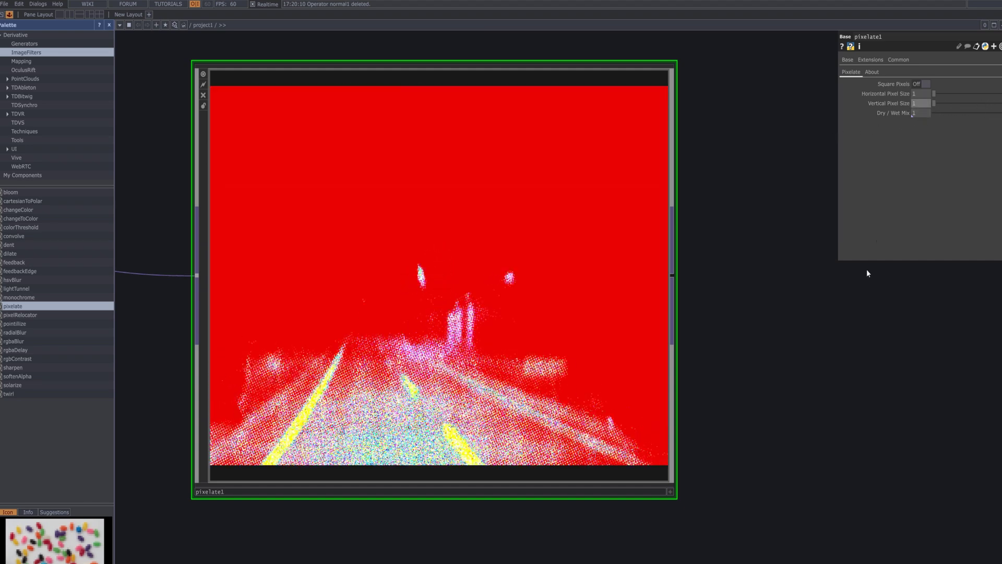
pyautogui.scroll(5, 554, 384)
pyautogui.scroll(-8, 554, 384)
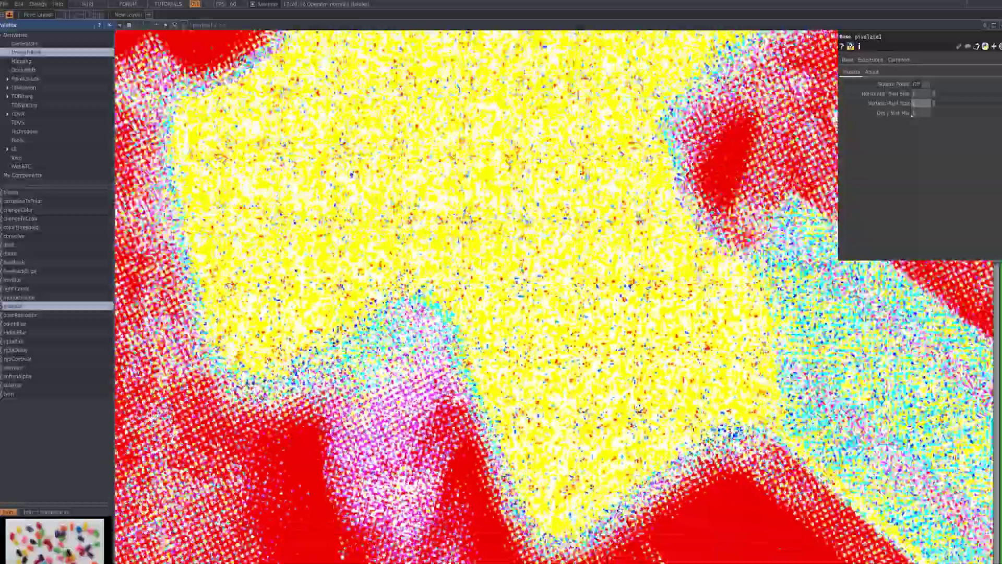
pyautogui.scroll(5, 470, 334)
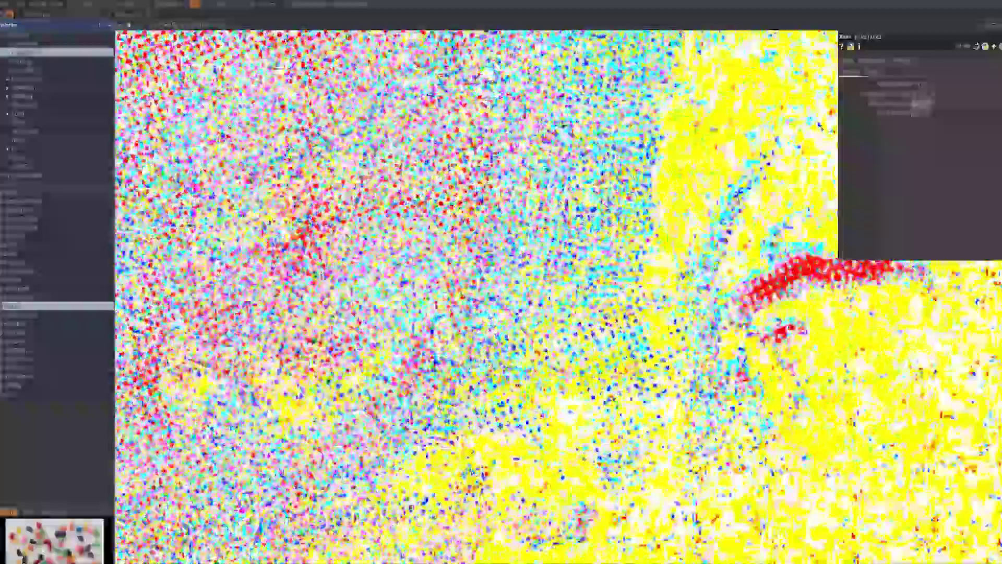
# Add a Threshold TOP fed by the second pixelate component's output and set its Threshold to 1.
pyautogui.scroll(-10, 644, 319)
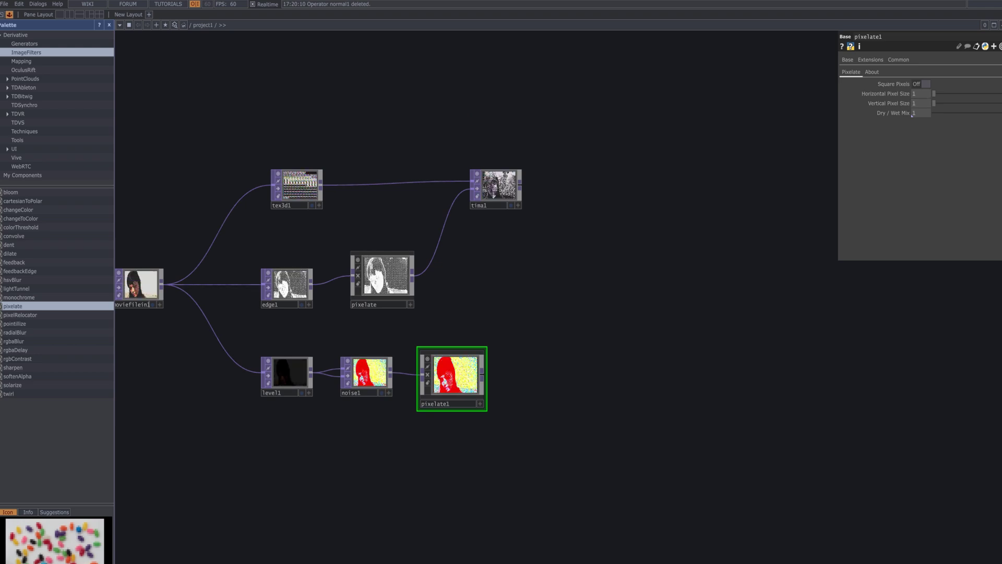
pyautogui.press('Tab')
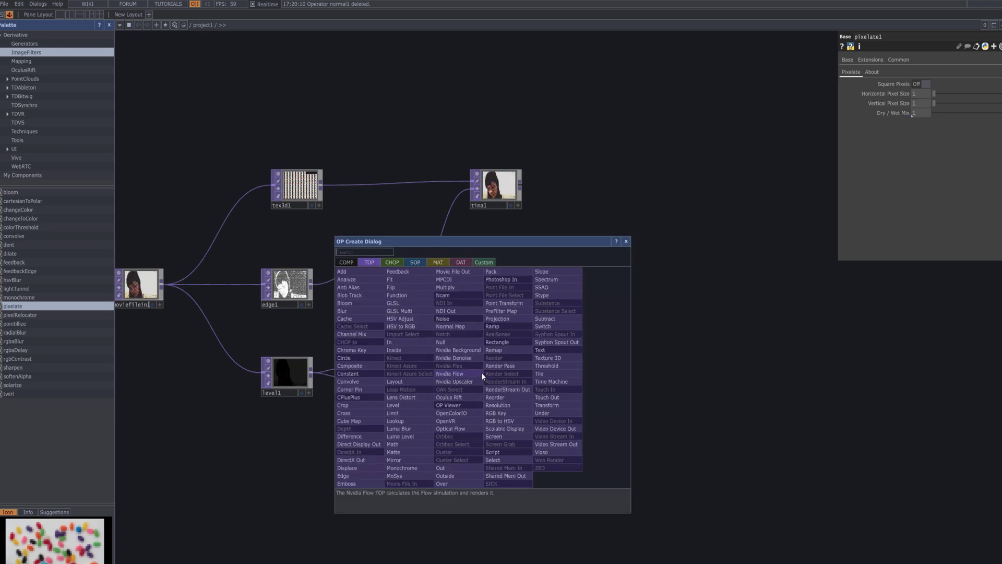
pyautogui.write('t')
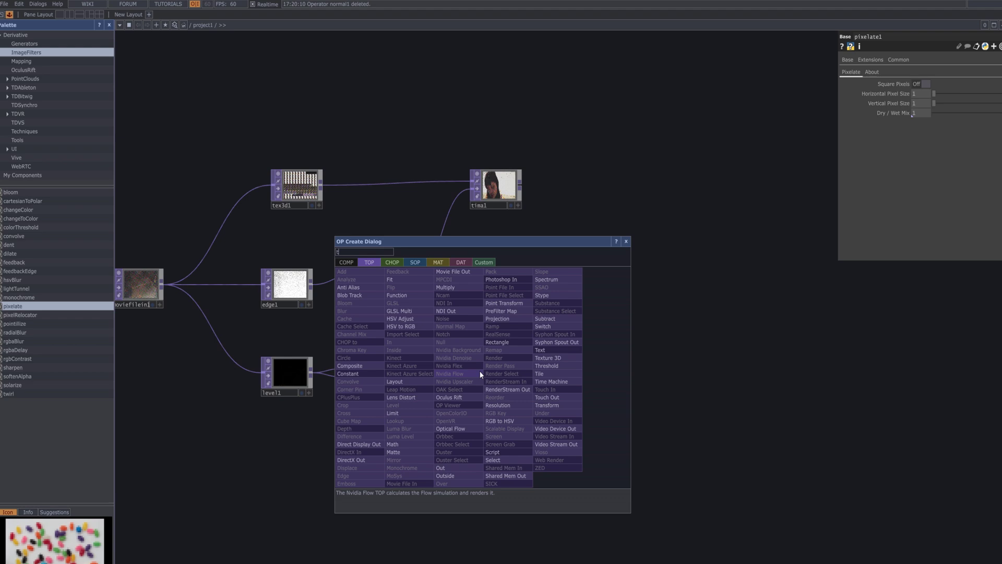
pyautogui.write('h')
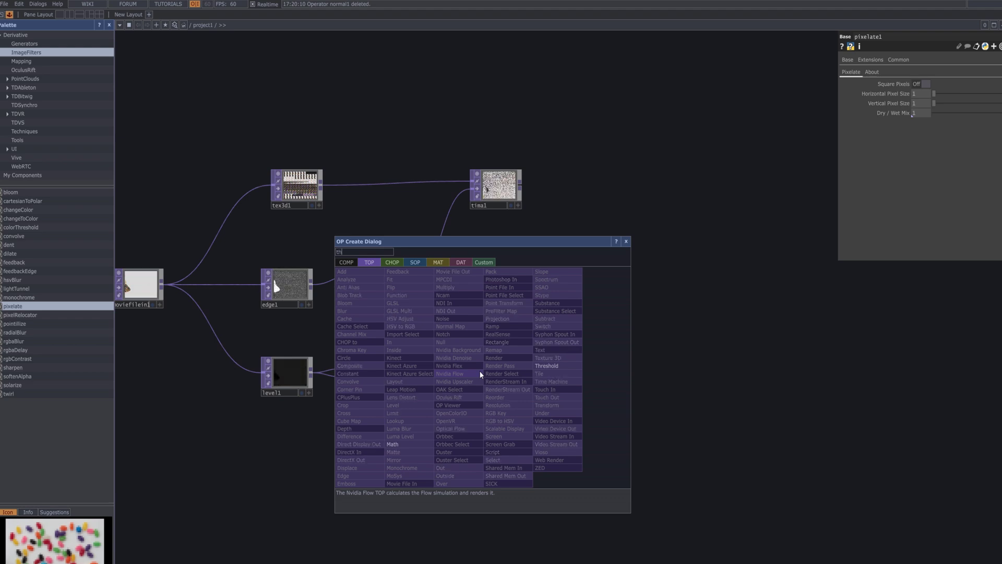
pyautogui.click(539, 365)
pyautogui.click(546, 359)
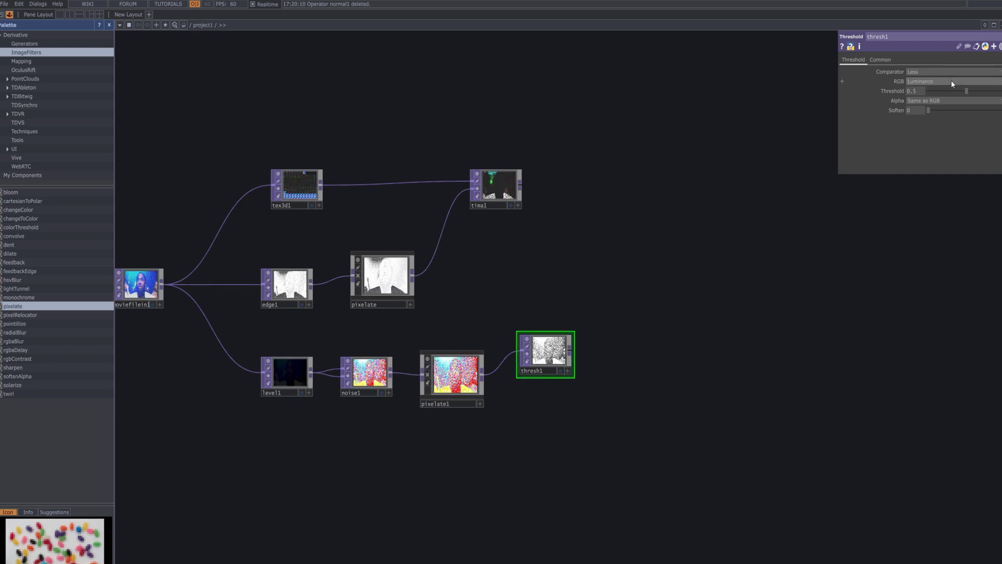
pyautogui.moveTo(965, 91); pyautogui.dragTo(1001, 91)
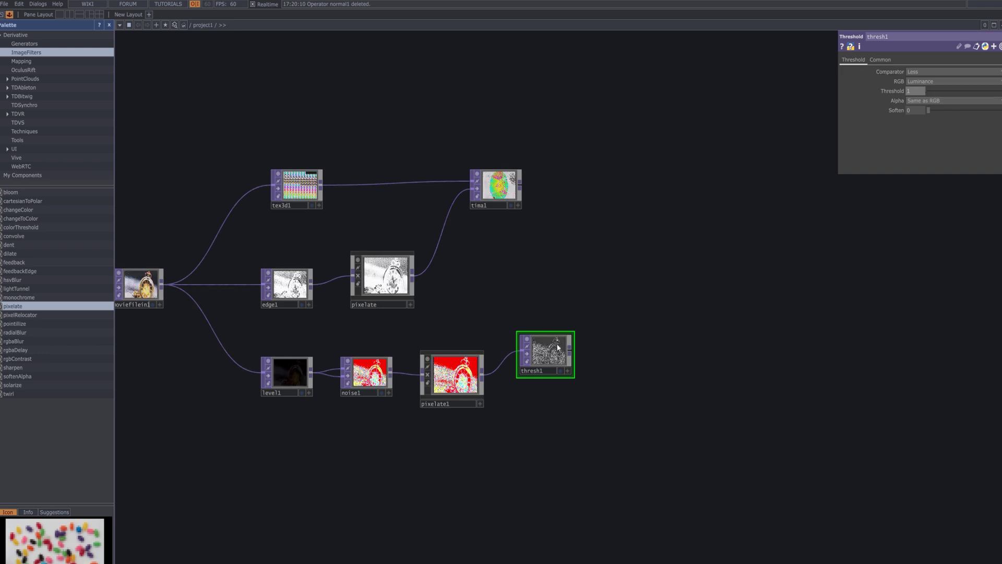
# Add a Matte TOP to the right of the Time Machine and Threshold nodes.
pyautogui.press('Tab')
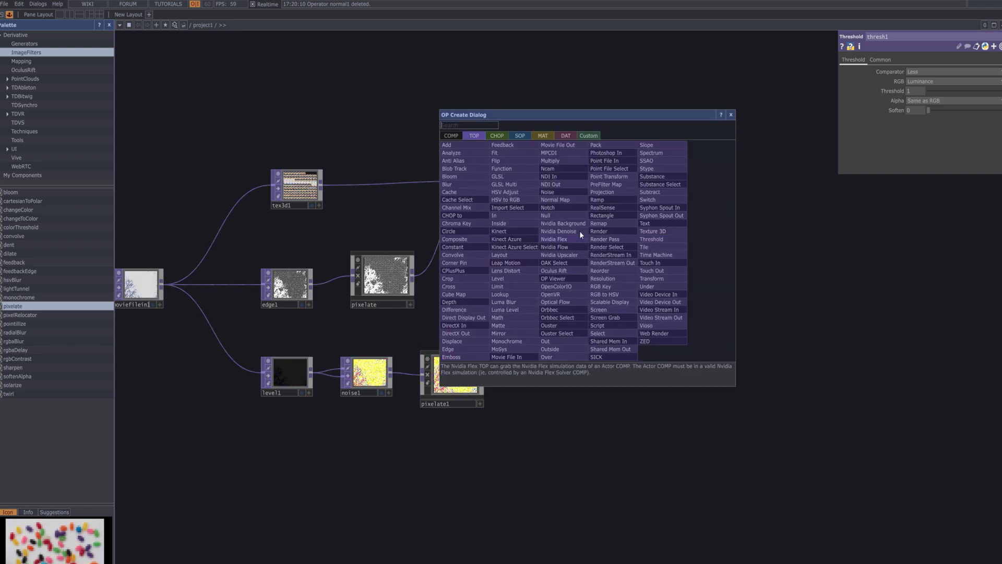
pyautogui.write('mstt')
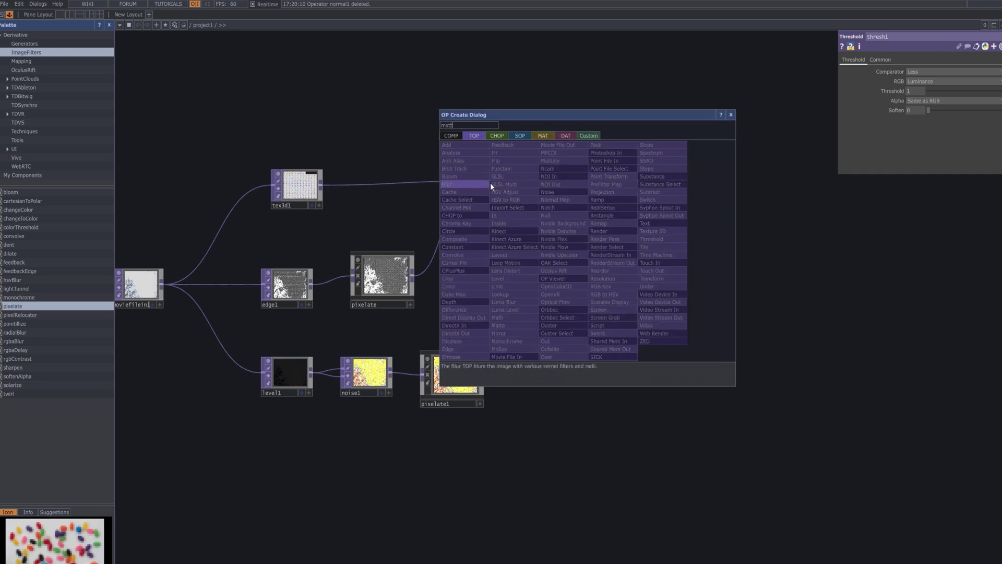
pyautogui.press('BackSpace')
pyautogui.press('BackSpace')
pyautogui.press('BackSpace')
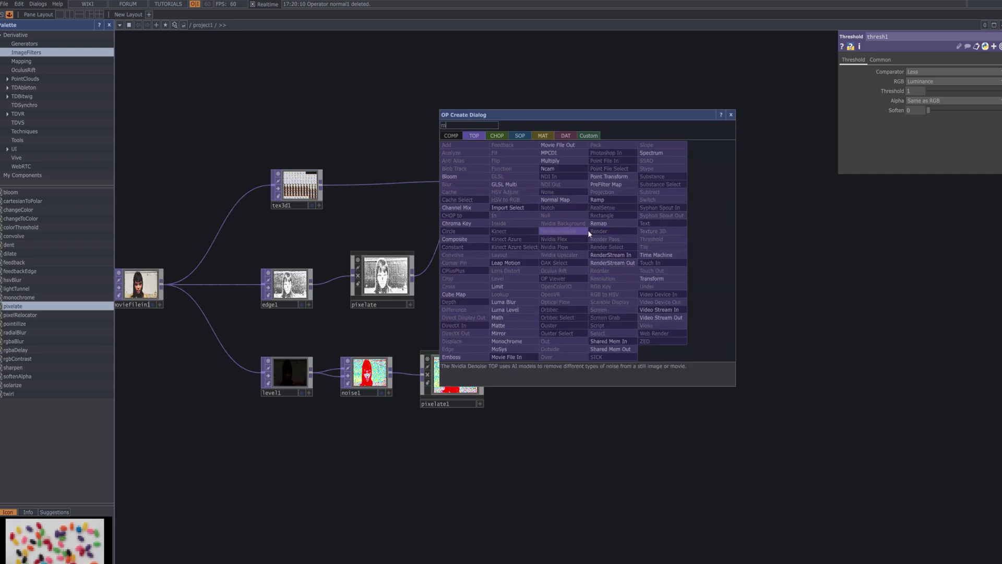
pyautogui.write('att')
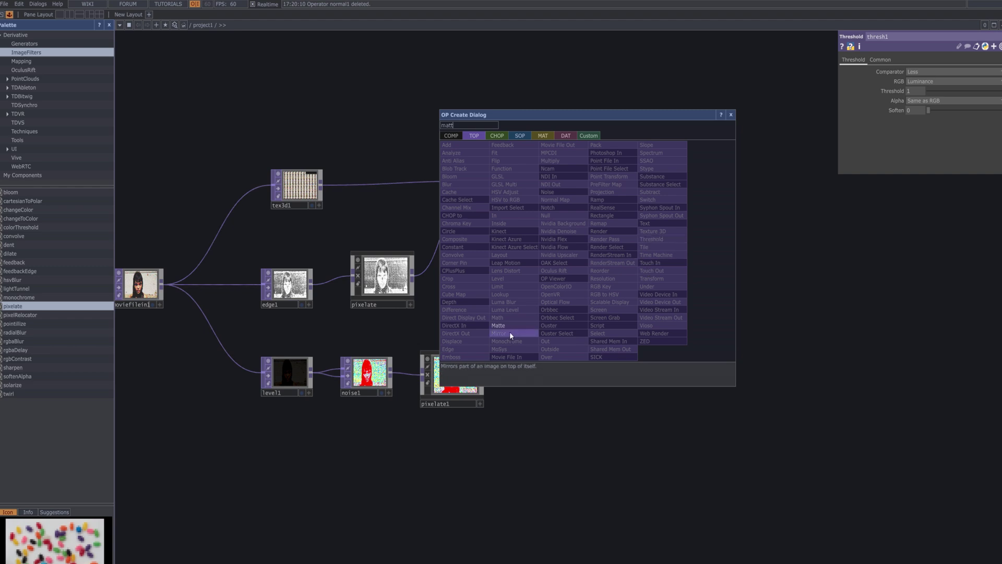
pyautogui.click(521, 326)
pyautogui.click(656, 244)
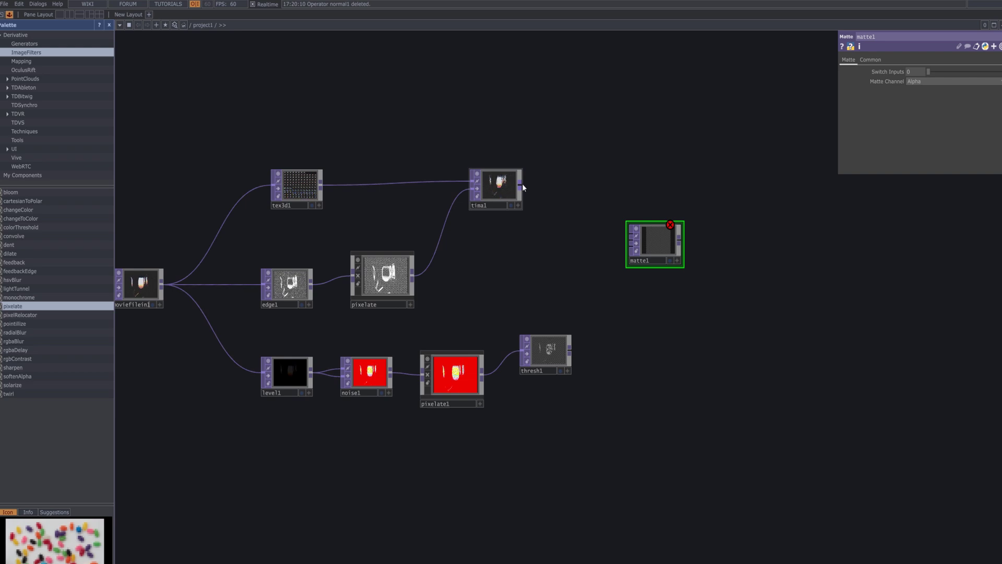
# Wire the first pixelate component, the Time Machine and the Threshold into the Matte's first, second and third inputs respectively.
pyautogui.moveTo(522, 183); pyautogui.dragTo(626, 242)
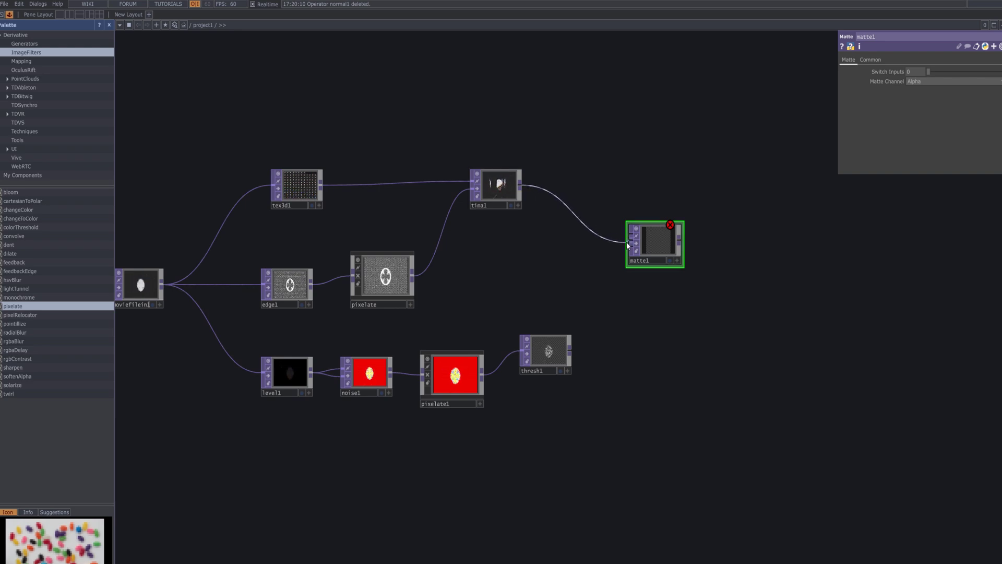
pyautogui.moveTo(413, 275); pyautogui.dragTo(625, 232)
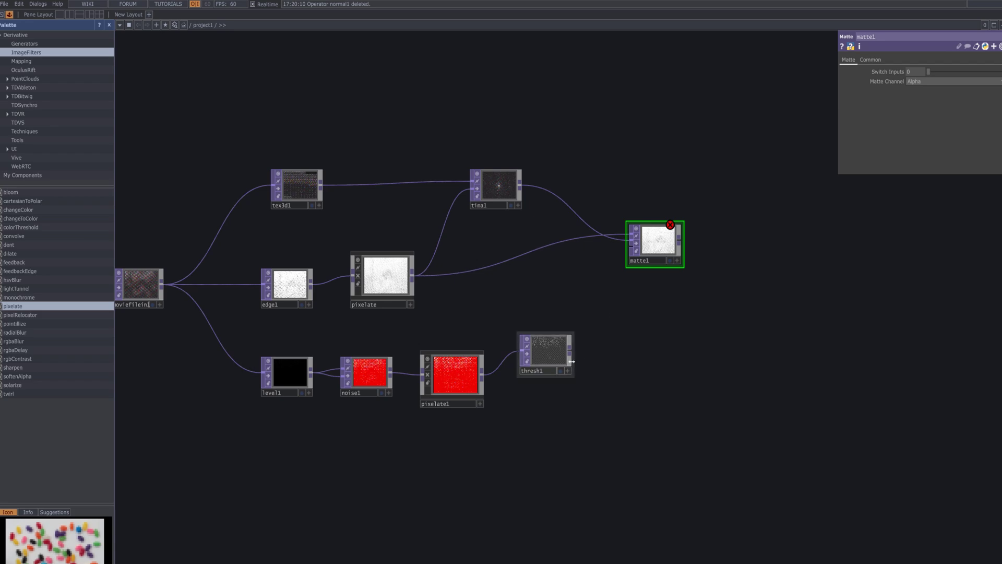
pyautogui.moveTo(570, 357); pyautogui.dragTo(609, 294)
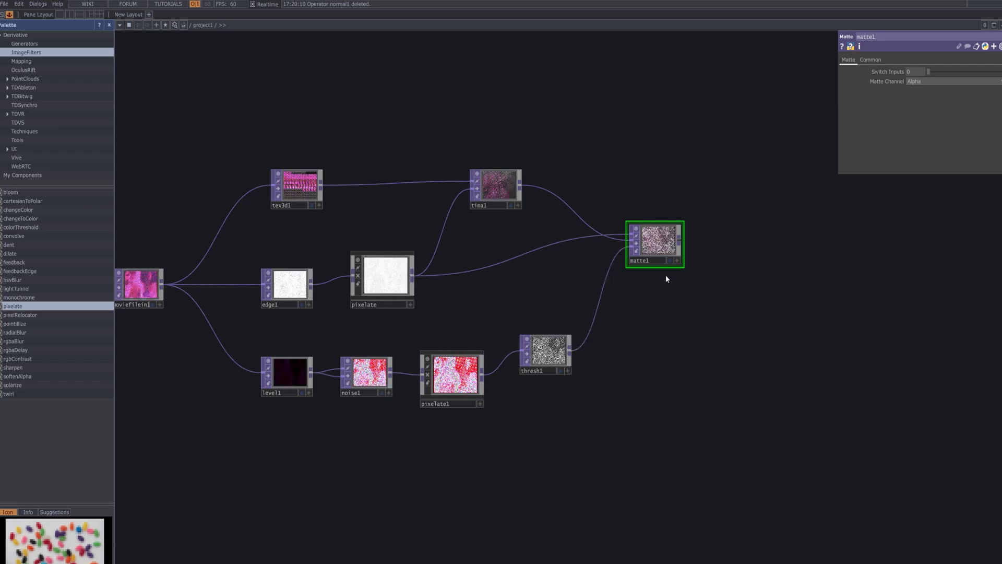
pyautogui.scroll(6, 694, 246)
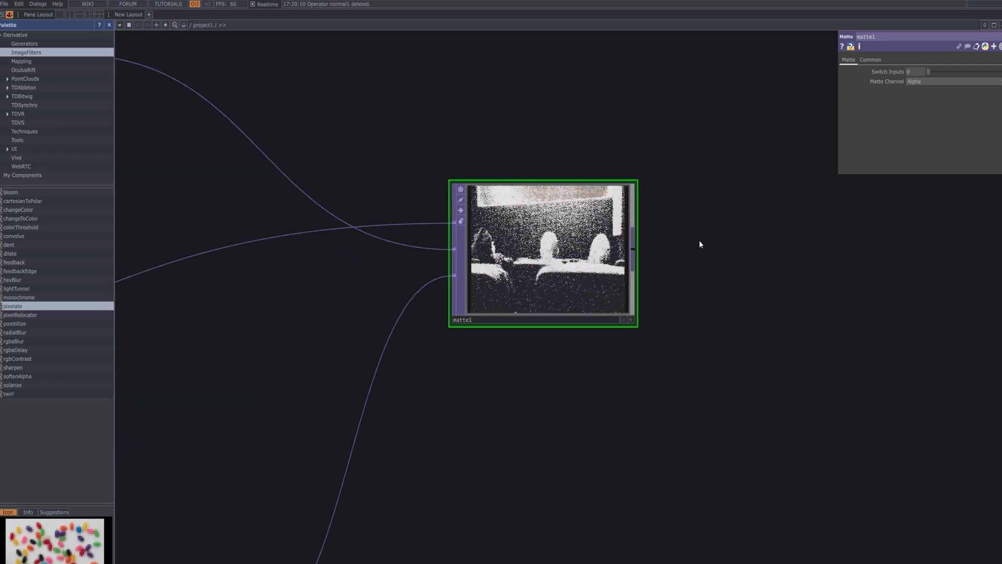
pyautogui.scroll(2, 699, 243)
pyautogui.scroll(1, 700, 244)
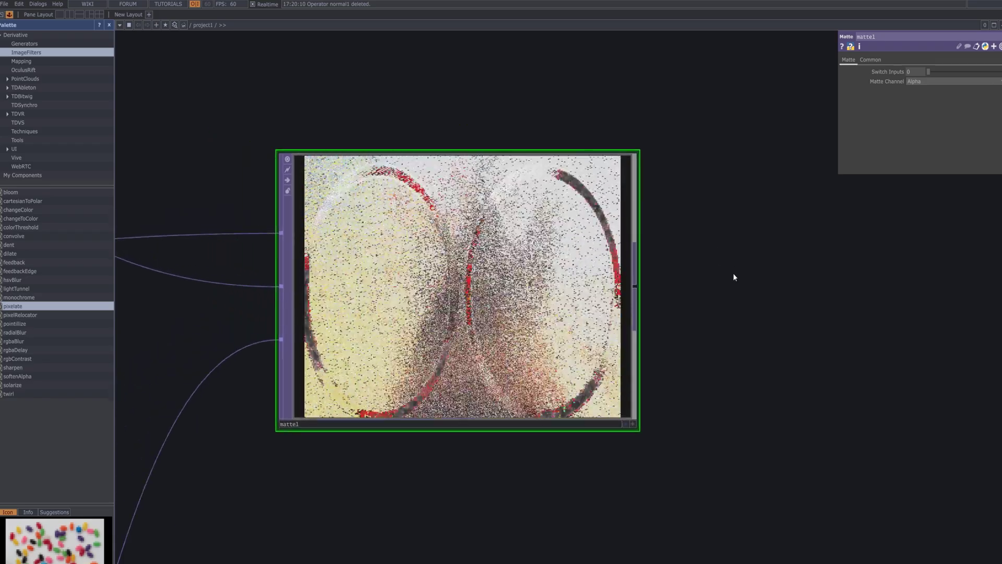
# Add a Feedback TOP to the right of the Matte node, fed by the Matte's output.
pyautogui.scroll(-8, 733, 276)
pyautogui.moveTo(751, 289); pyautogui.dragTo(443, 237)
pyautogui.click(385, 230)
pyautogui.write('f')
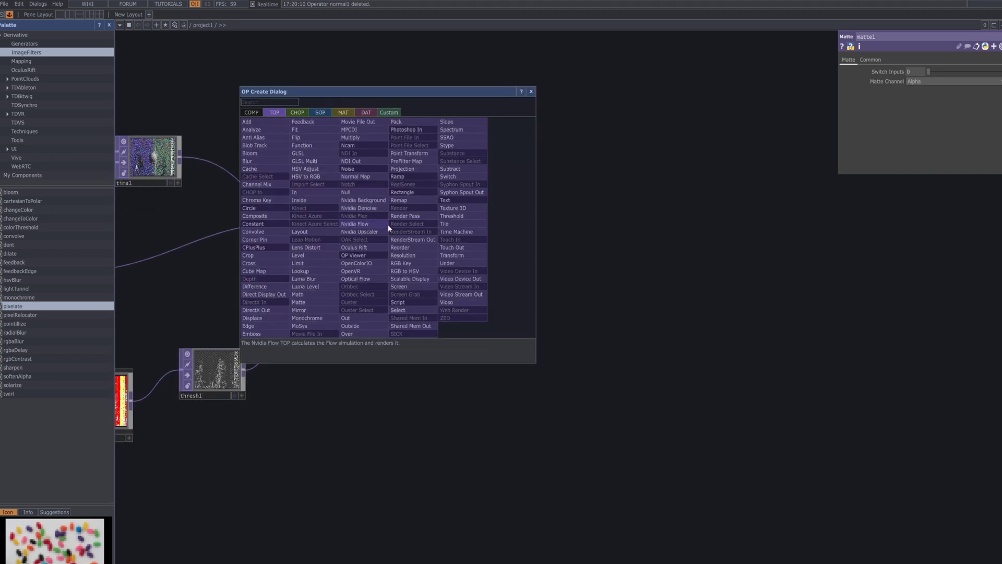
pyautogui.write('eed')
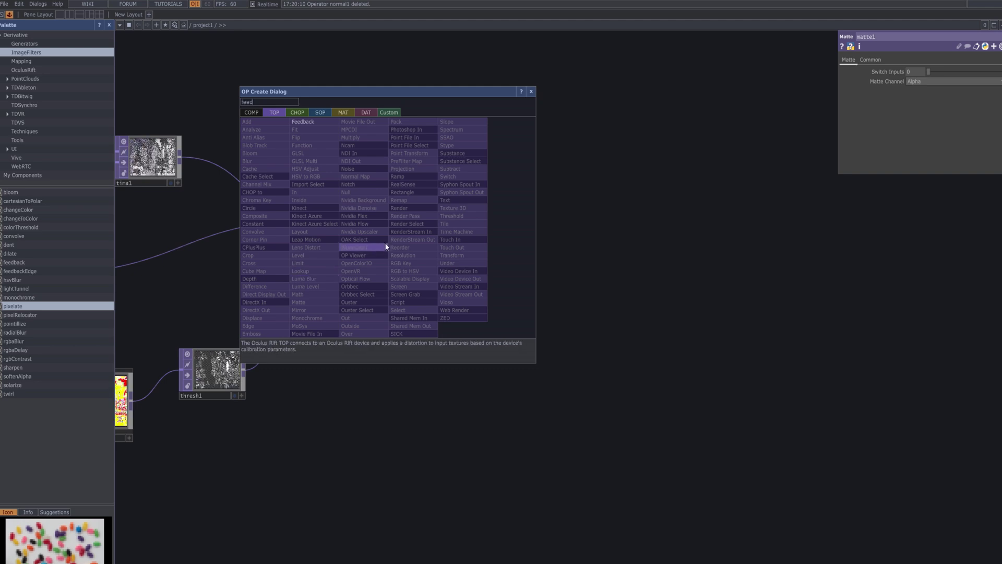
pyautogui.click(318, 122)
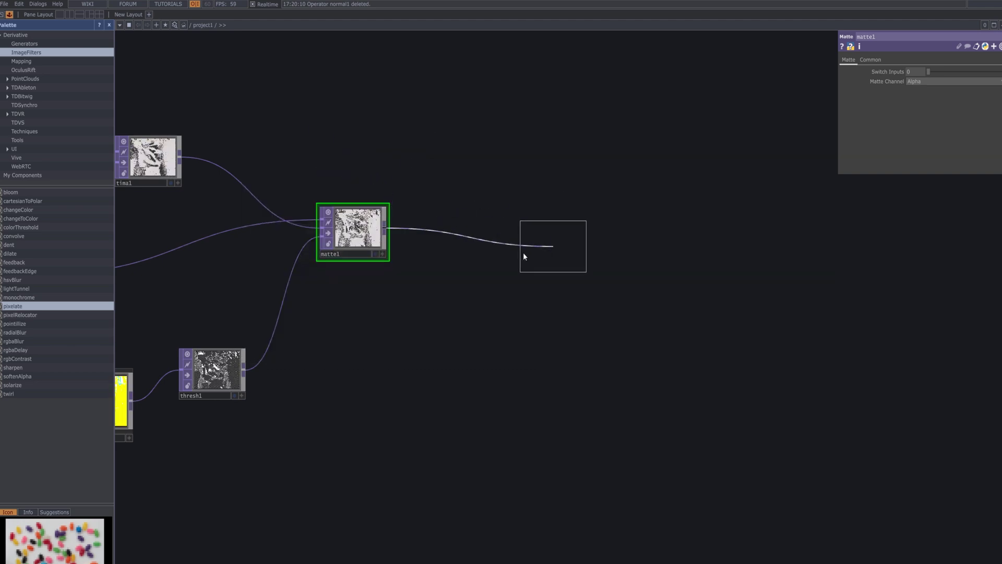
pyautogui.click(508, 228)
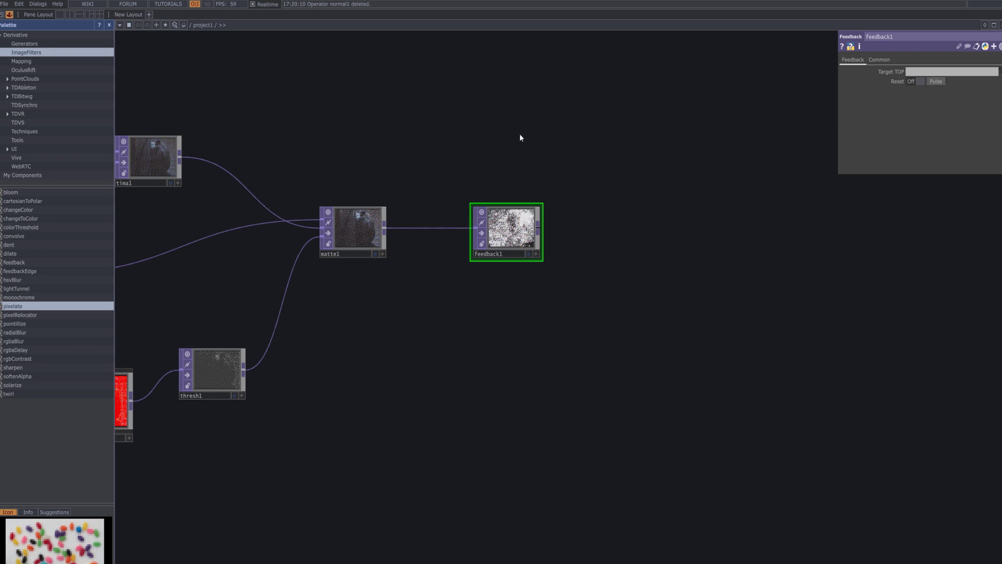
# Add a Beat CHOP above the Feedback node and reduce its Period.
pyautogui.press('Tab')
pyautogui.click(435, 24)
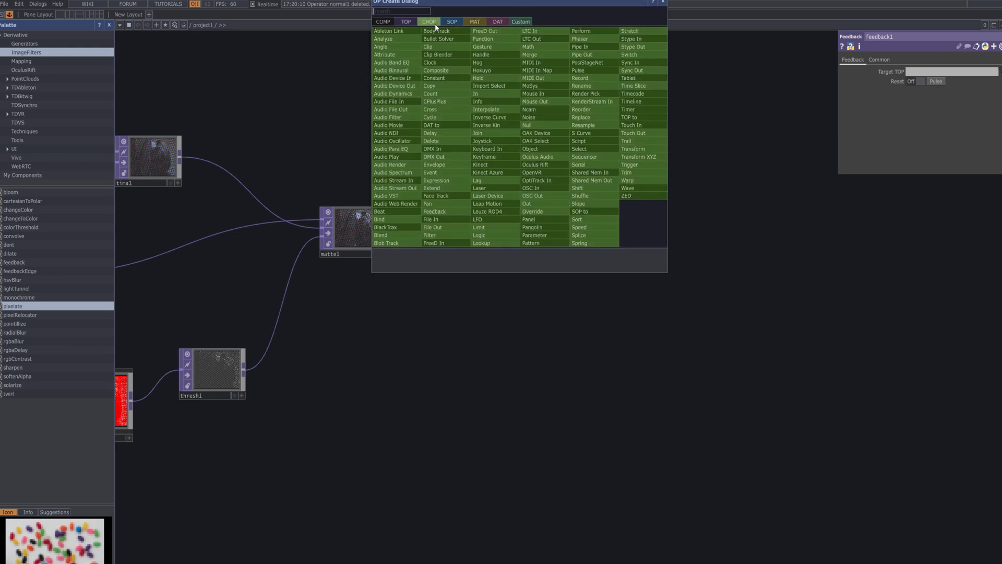
pyautogui.write('beat')
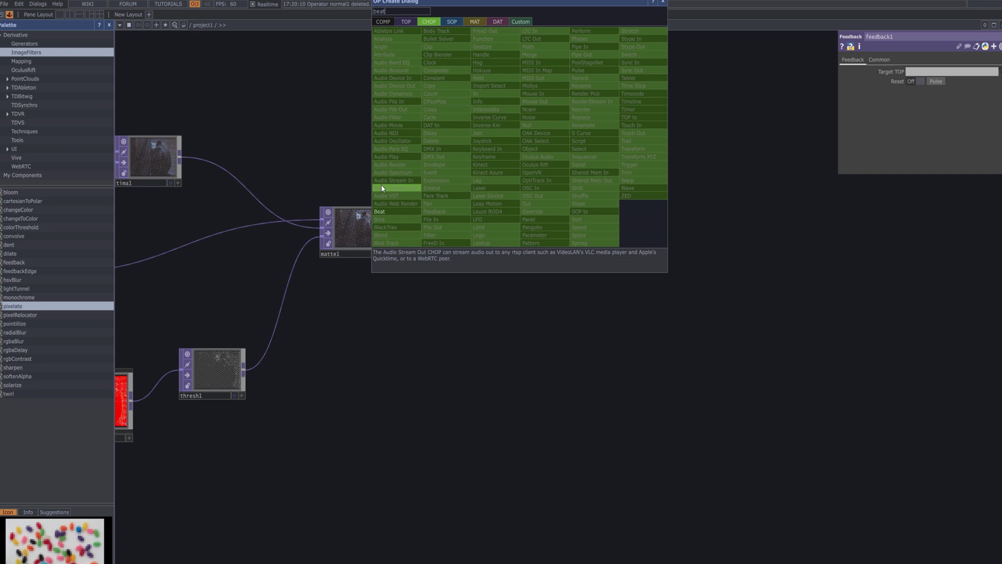
pyautogui.click(387, 212)
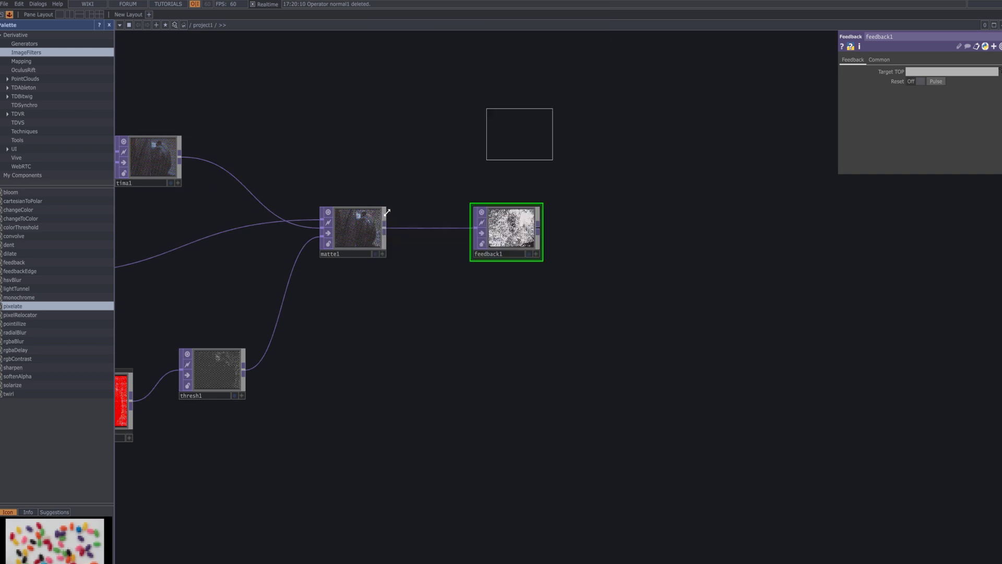
pyautogui.click(505, 140)
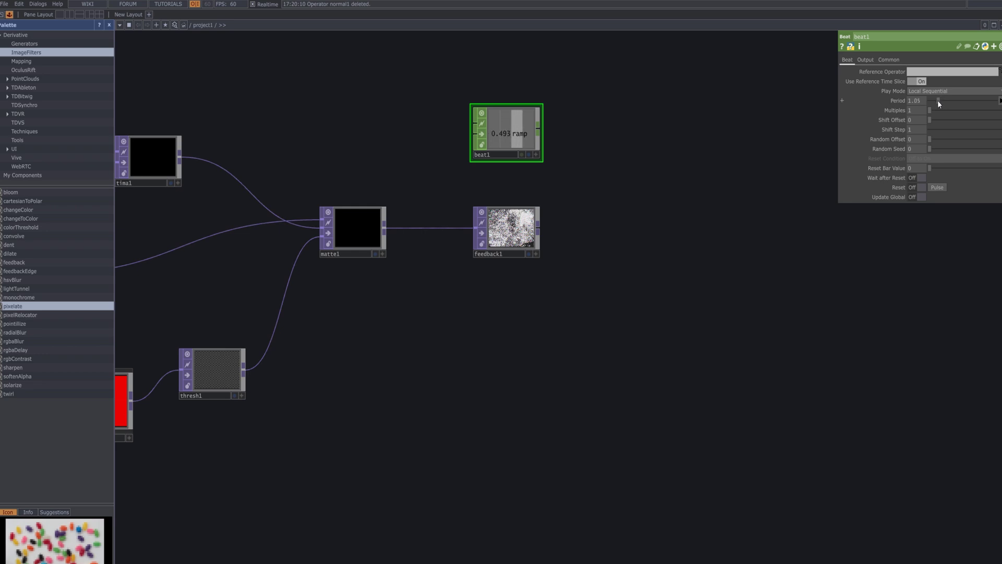
pyautogui.moveTo(938, 101); pyautogui.dragTo(922, 103)
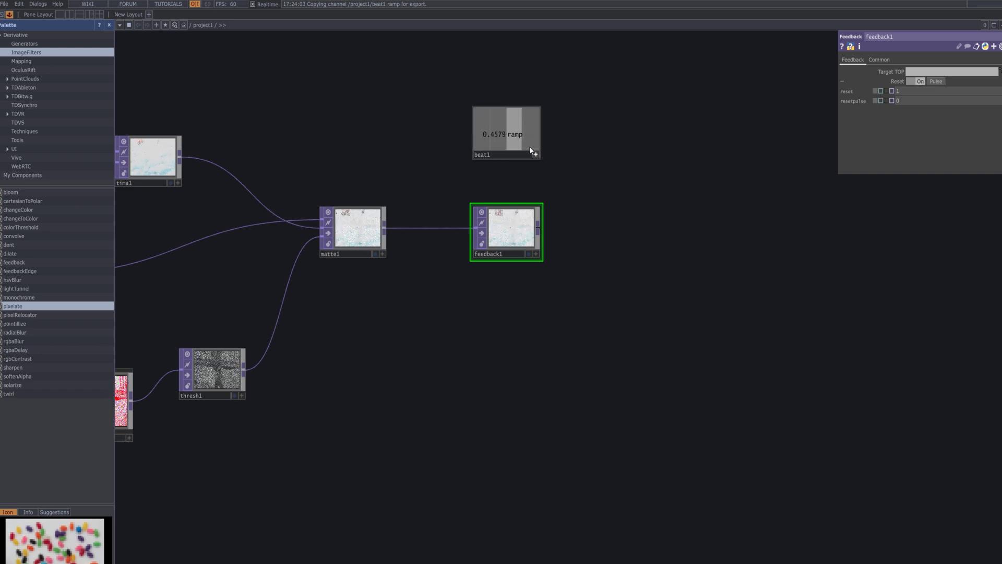
# Drive the Feedback's Reset parameter from the Beat's ramp channel with the expression op('beat1')['ramp'].eval().
pyautogui.moveTo(918, 87); pyautogui.dragTo(918, 89)
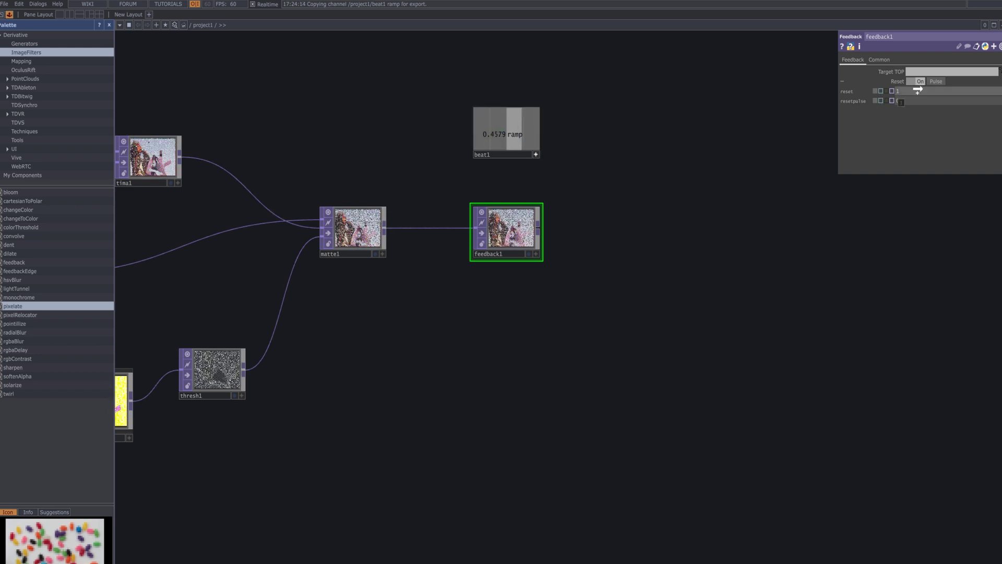
pyautogui.click(956, 99)
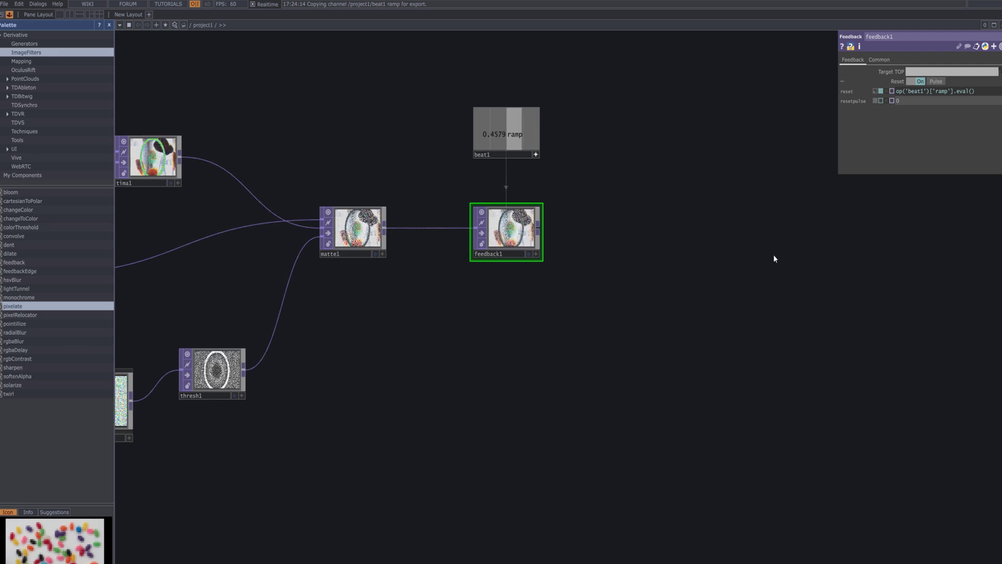
pyautogui.scroll(5, 560, 241)
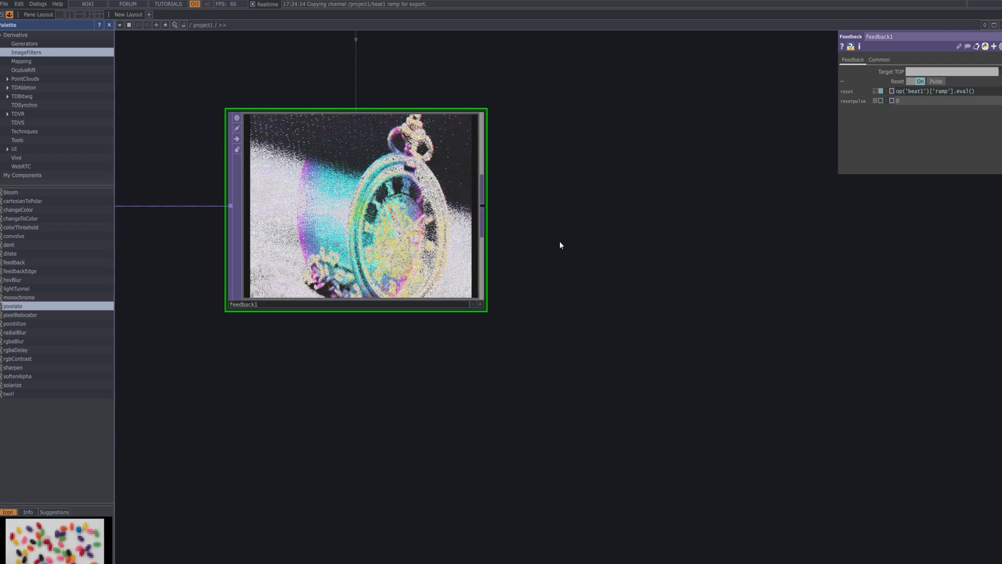
pyautogui.scroll(-6, 559, 241)
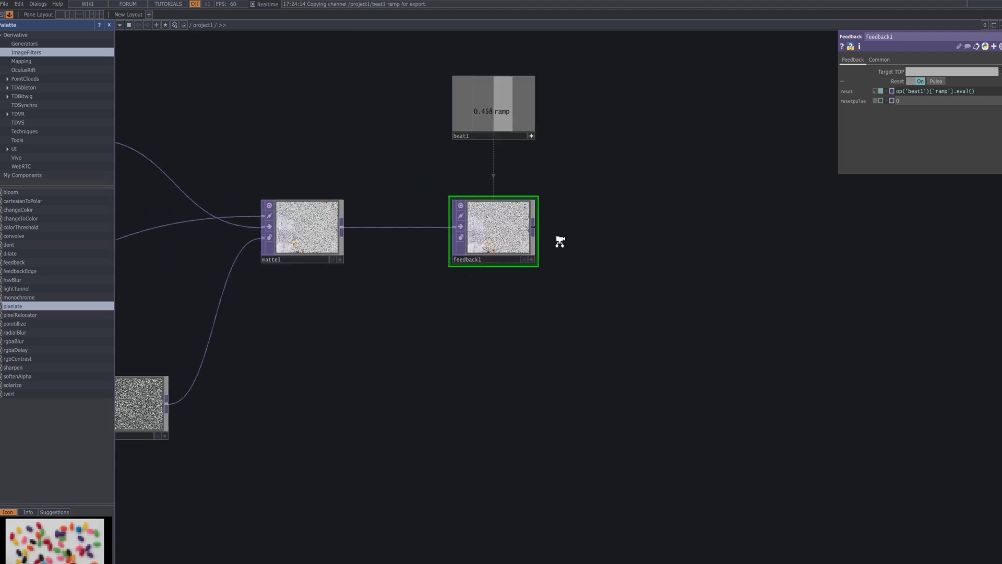
# Add a Resolution TOP fed by the Feedback's output, align it with the Feedback node and turn on High Quality Resize.
pyautogui.moveTo(616, 246); pyautogui.dragTo(482, 267)
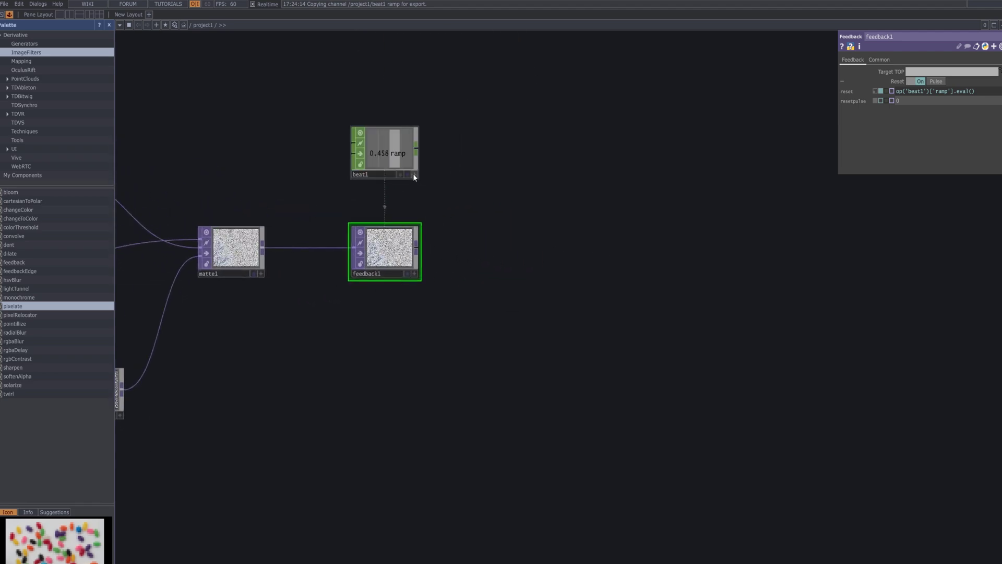
pyautogui.rightClick(418, 248)
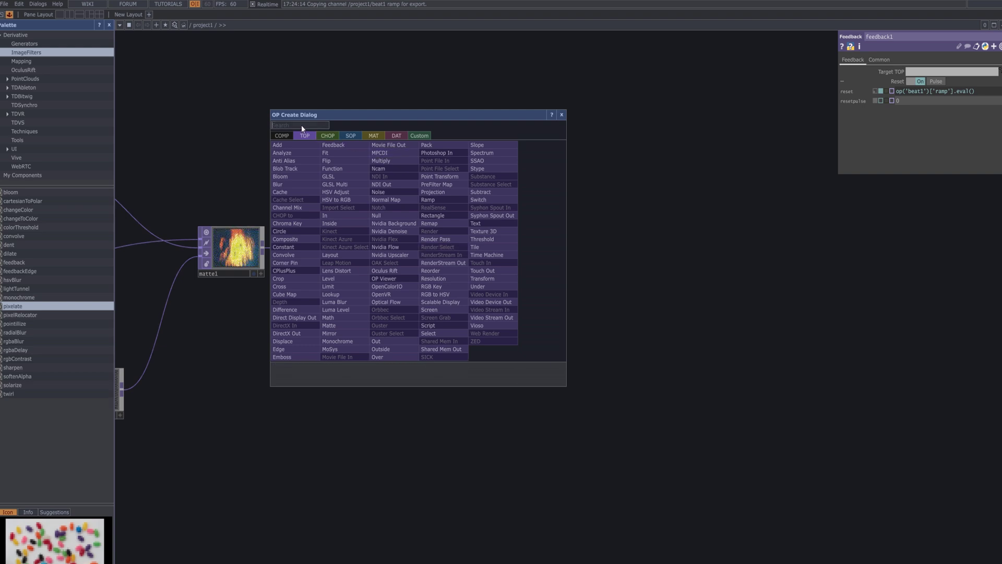
pyautogui.write('re')
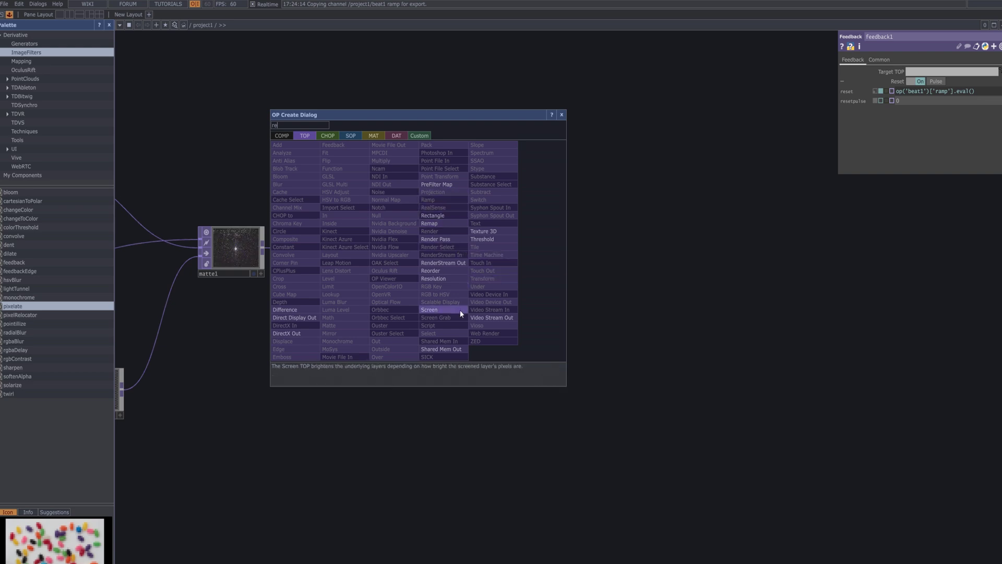
pyautogui.click(456, 280)
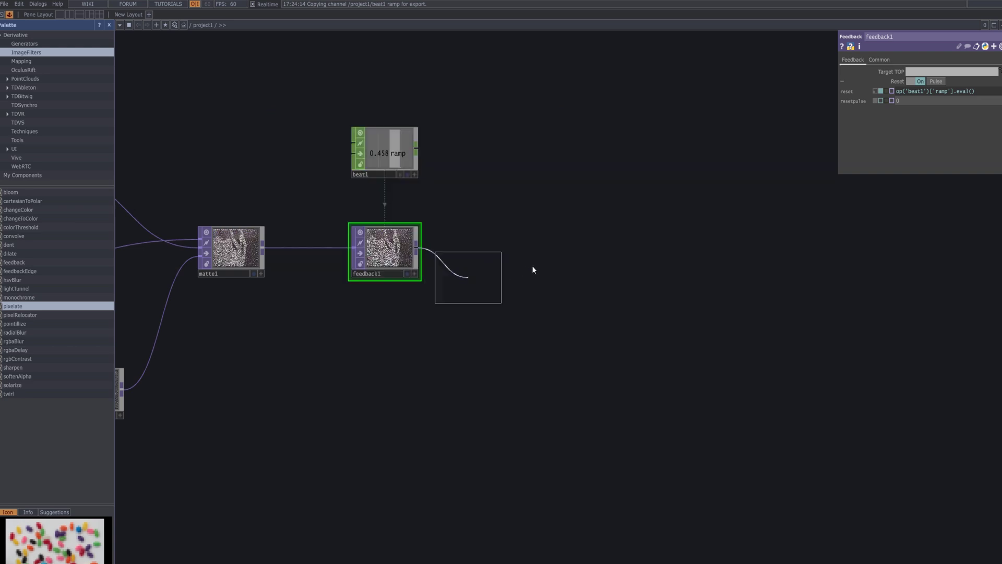
pyautogui.click(546, 263)
pyautogui.moveTo(545, 264); pyautogui.dragTo(545, 249)
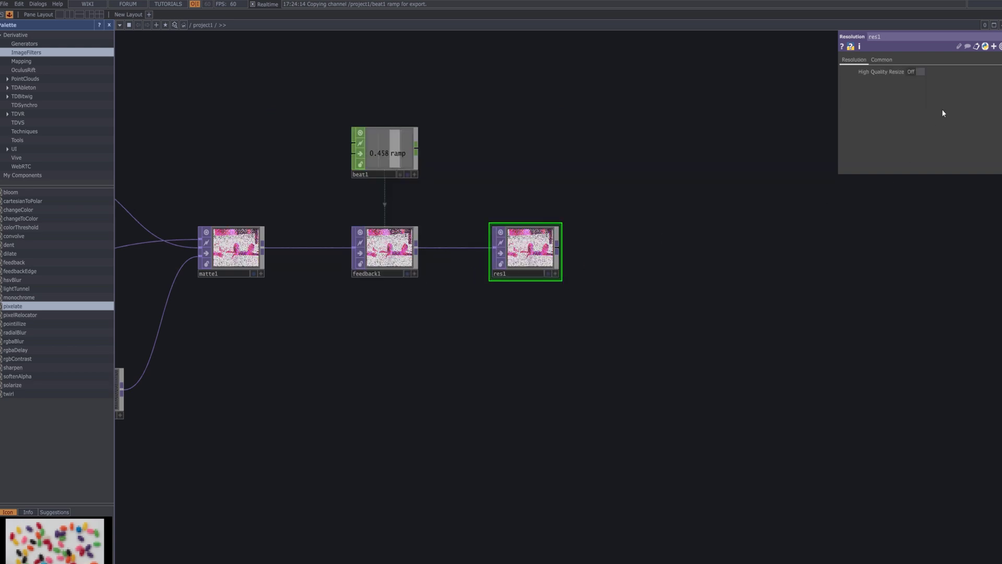
pyautogui.click(916, 73)
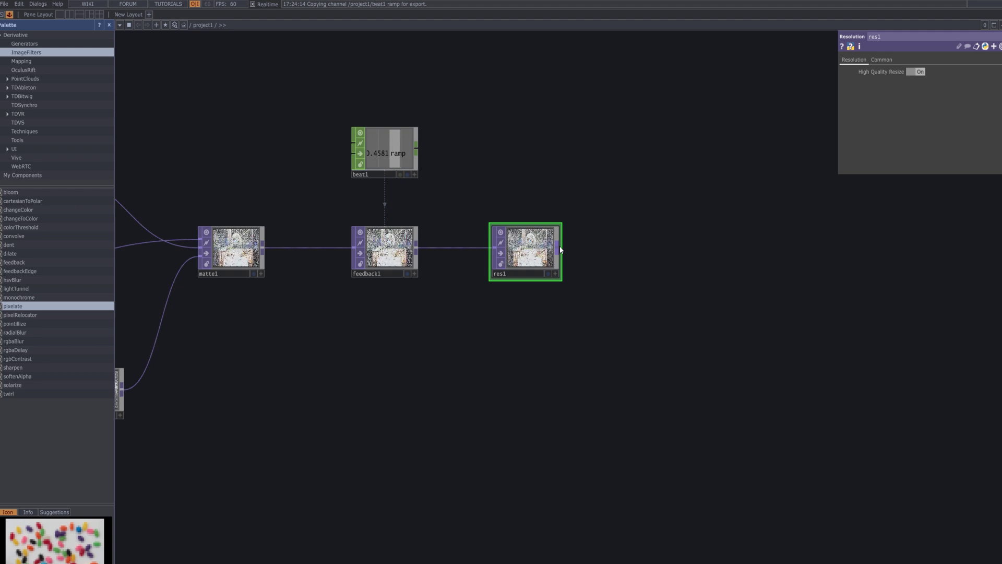
# Add an Out TOP fed by the Resolution node's output.
pyautogui.press('Tab')
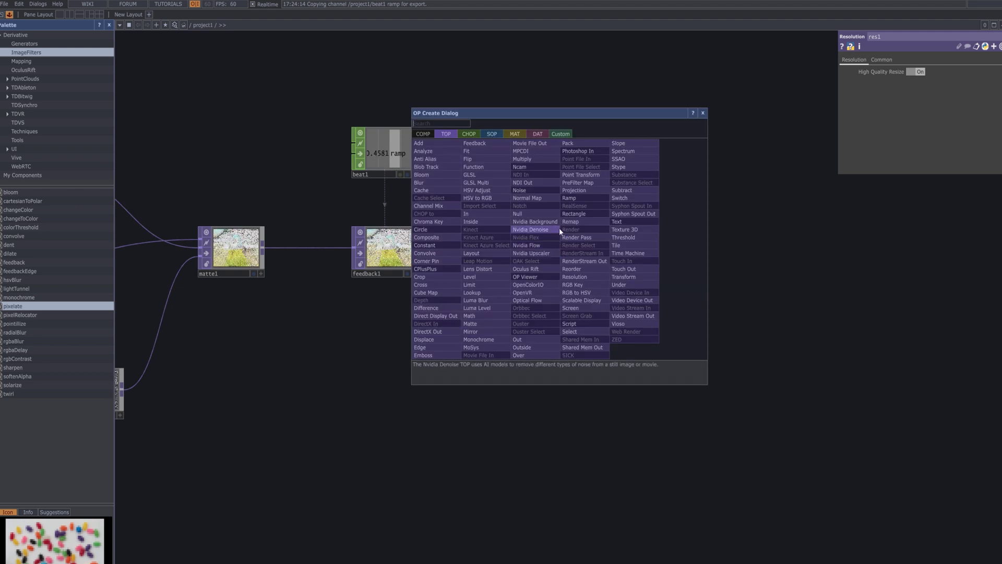
pyautogui.write('out')
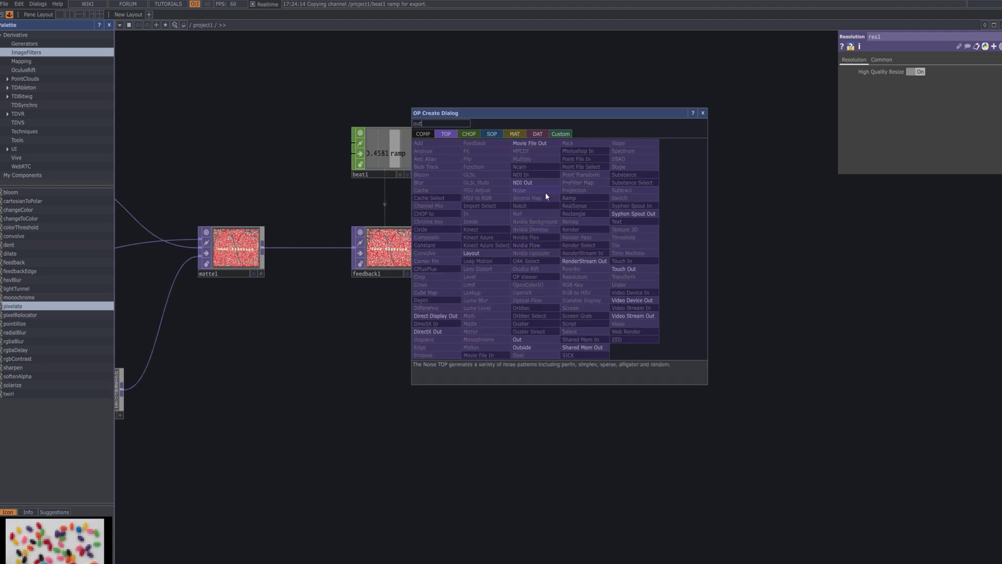
pyautogui.click(524, 338)
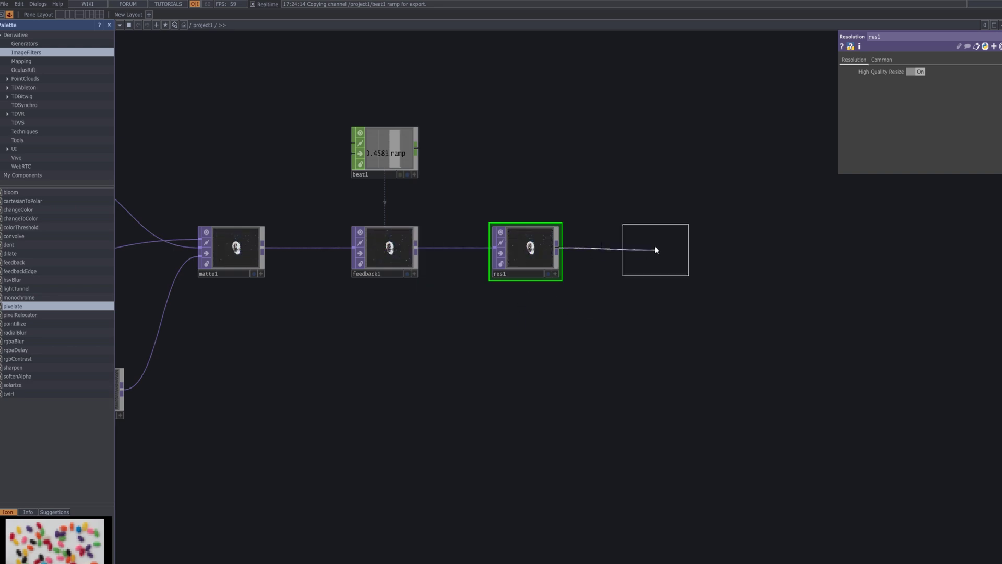
pyautogui.click(683, 256)
# Add a Movie File Out TOP at the end of the chain, fed by the Out node's output.
pyautogui.rightClick(688, 250)
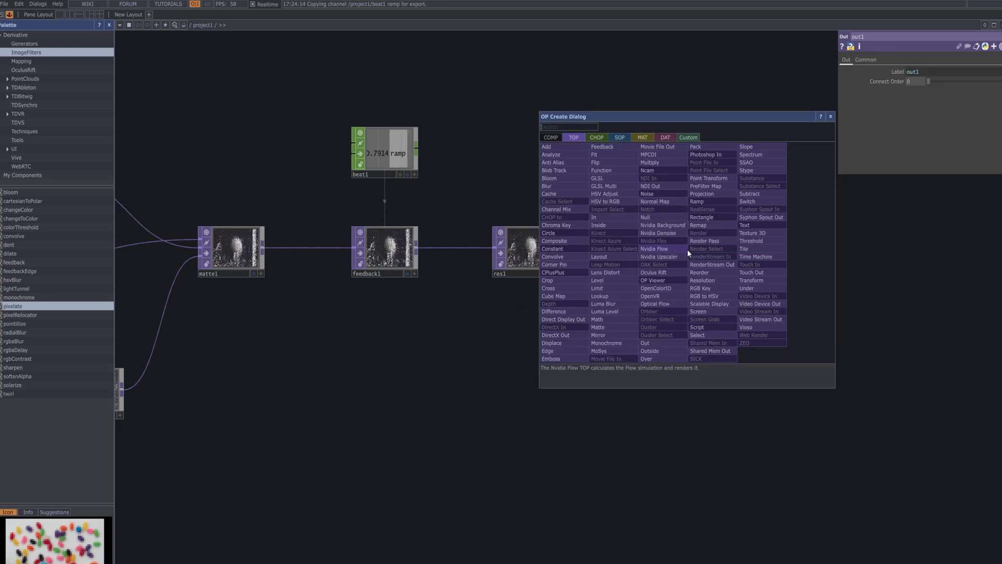
pyautogui.write('move')
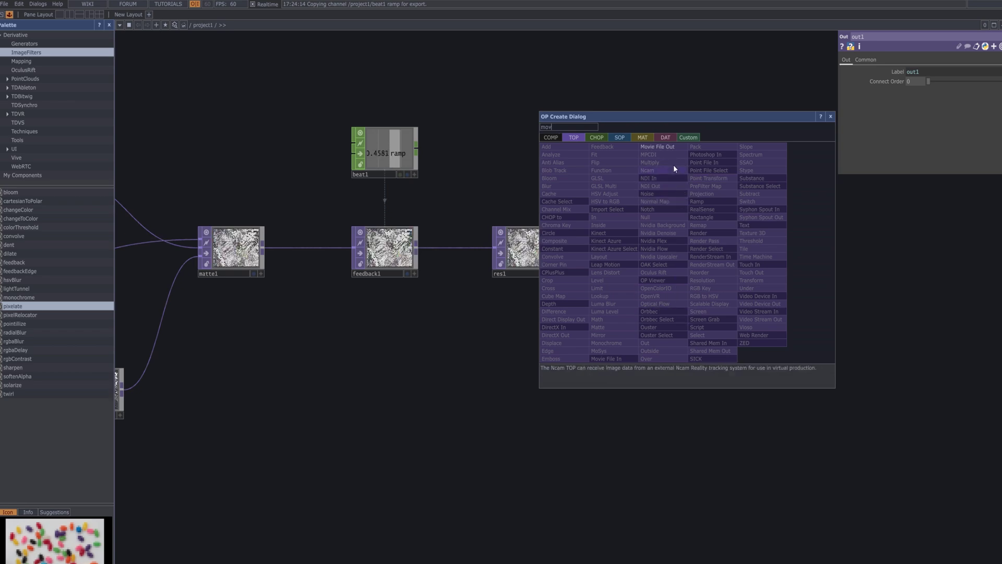
pyautogui.click(671, 146)
pyautogui.click(830, 256)
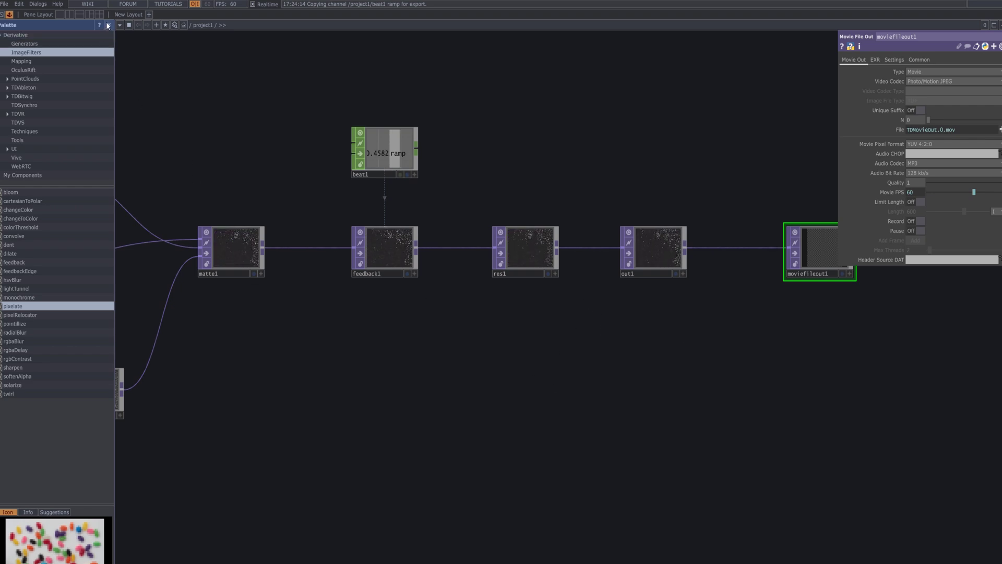
# Close the Palette and display the Resolution and Out nodes' images as the network background.
pyautogui.hotkey('alt', 'l')
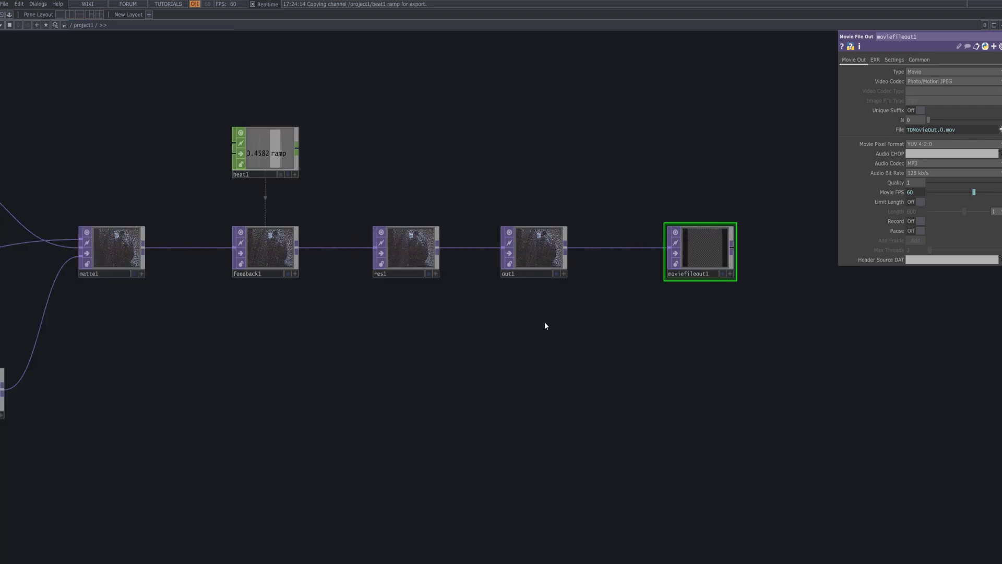
pyautogui.scroll(-5, 540, 342)
pyautogui.scroll(2, 642, 326)
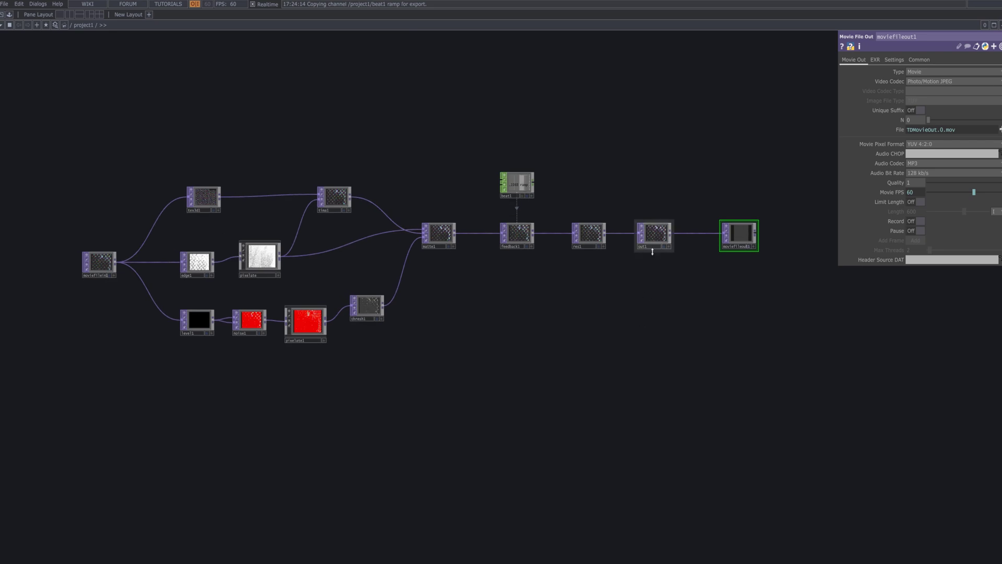
pyautogui.click(600, 248)
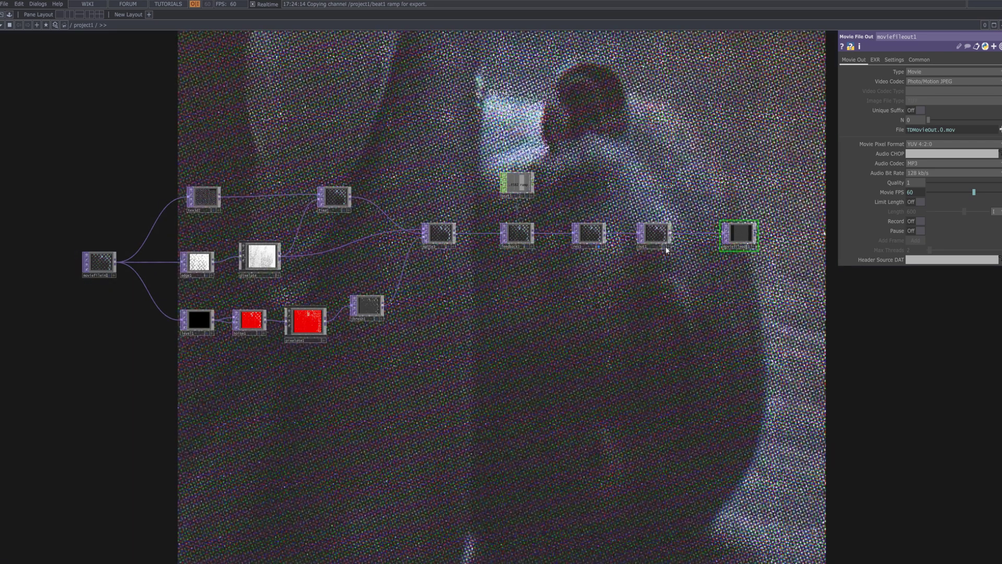
pyautogui.click(664, 248)
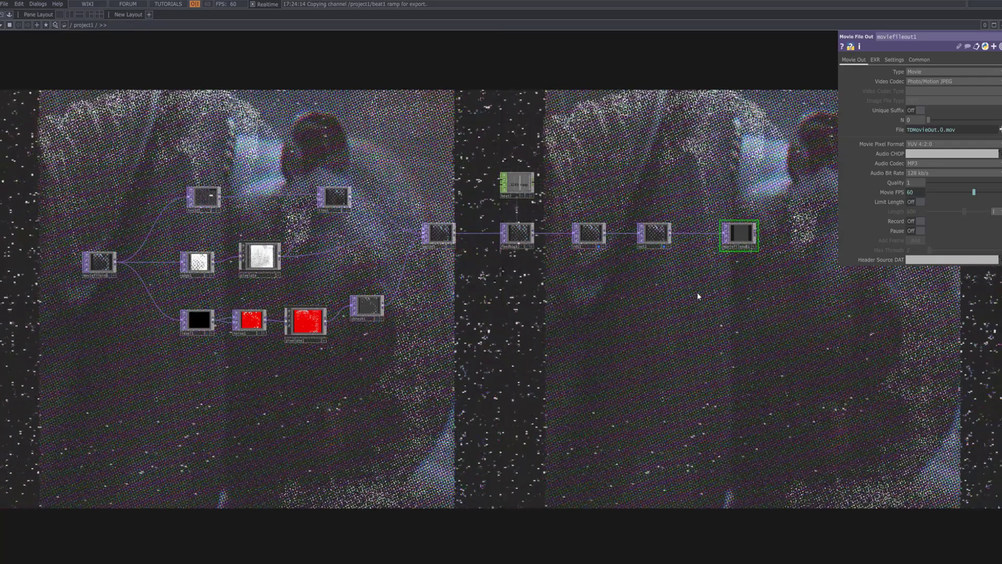
# Turn off the Resolution node's background display, leaving only the Out node's image, and hide the parameter window.
pyautogui.click(600, 248)
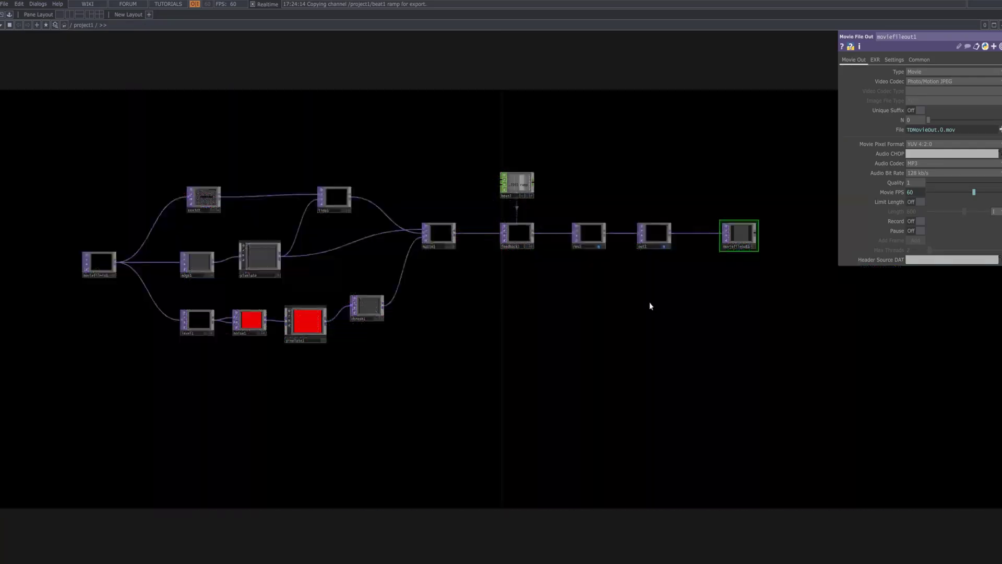
pyautogui.rightClick(598, 280)
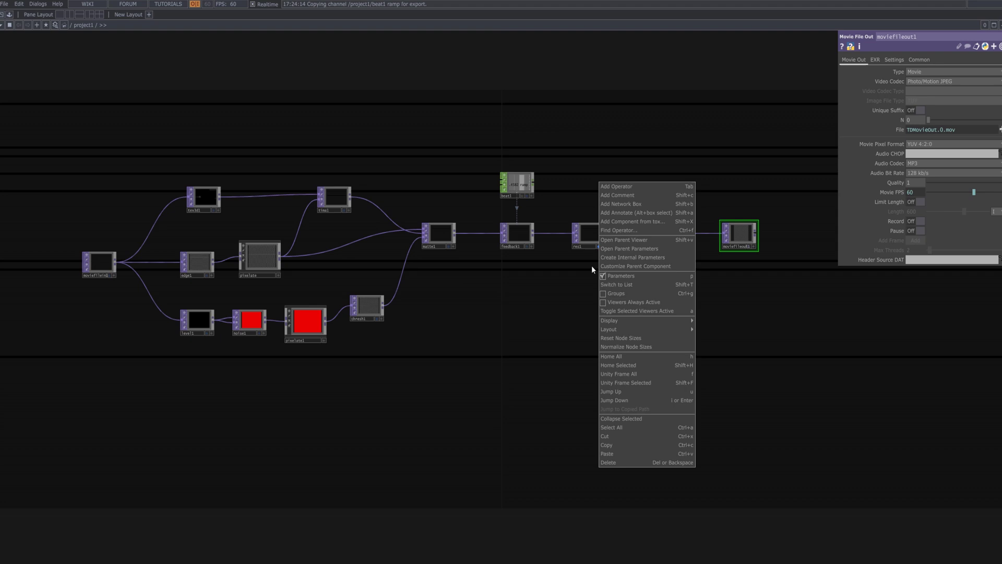
pyautogui.click(593, 308)
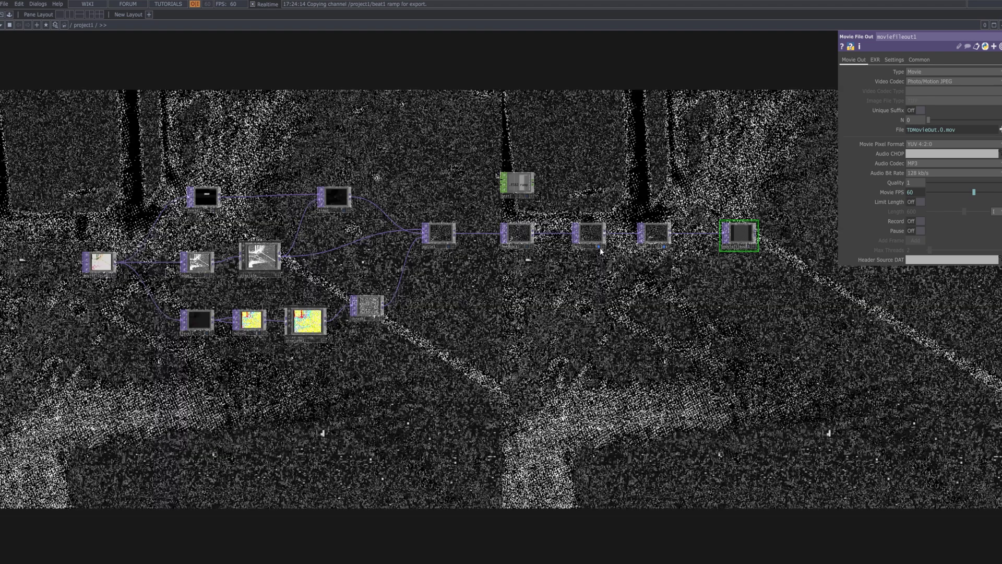
pyautogui.rightClick(593, 307)
pyautogui.click(600, 307)
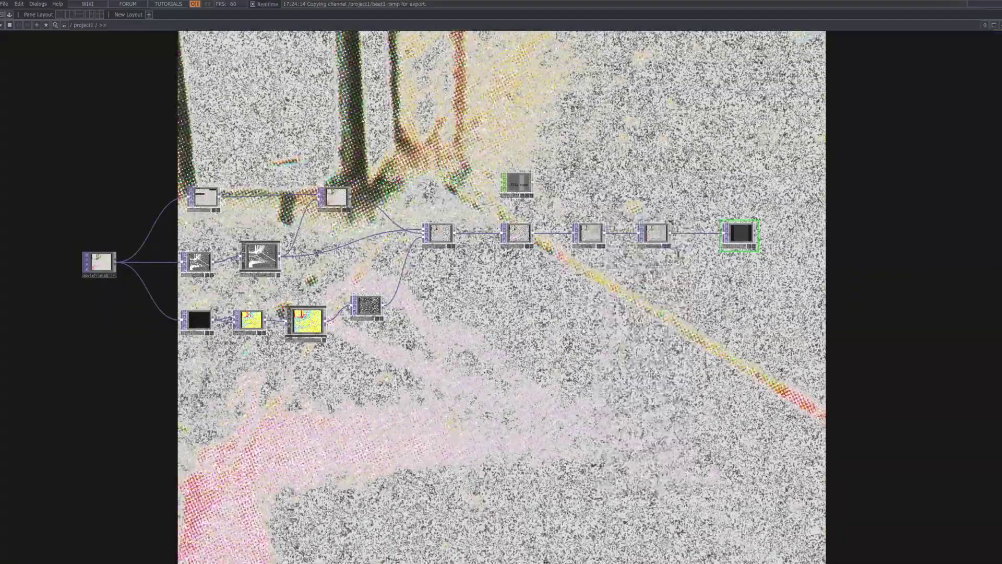
pyautogui.scroll(-4, 581, 329)
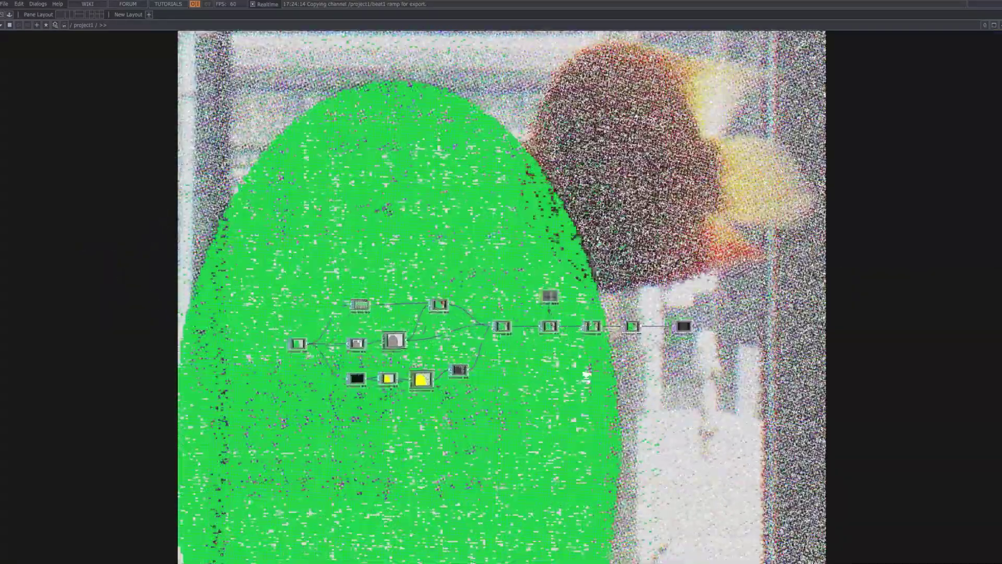
pyautogui.moveTo(586, 375)
pyautogui.mouseDown()
pyautogui.moveTo(582, 293)
pyautogui.moveTo(570, 455)
pyautogui.moveTo(587, 473)
pyautogui.moveTo(590, 360)
pyautogui.mouseUp()
pyautogui.scroll(3, 583, 304)
pyautogui.scroll(3, 582, 304)
pyautogui.moveTo(587, 306); pyautogui.dragTo(586, 301)
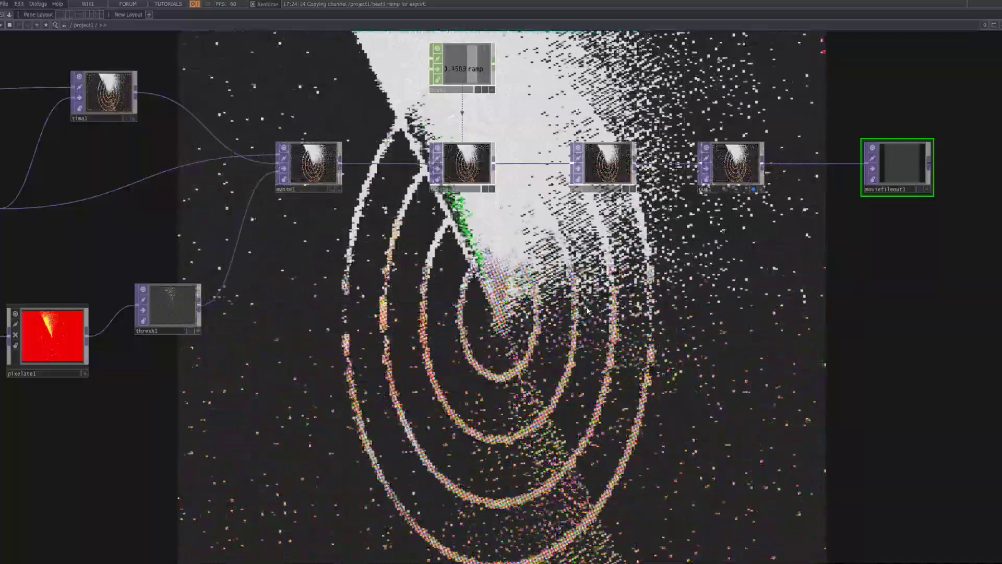